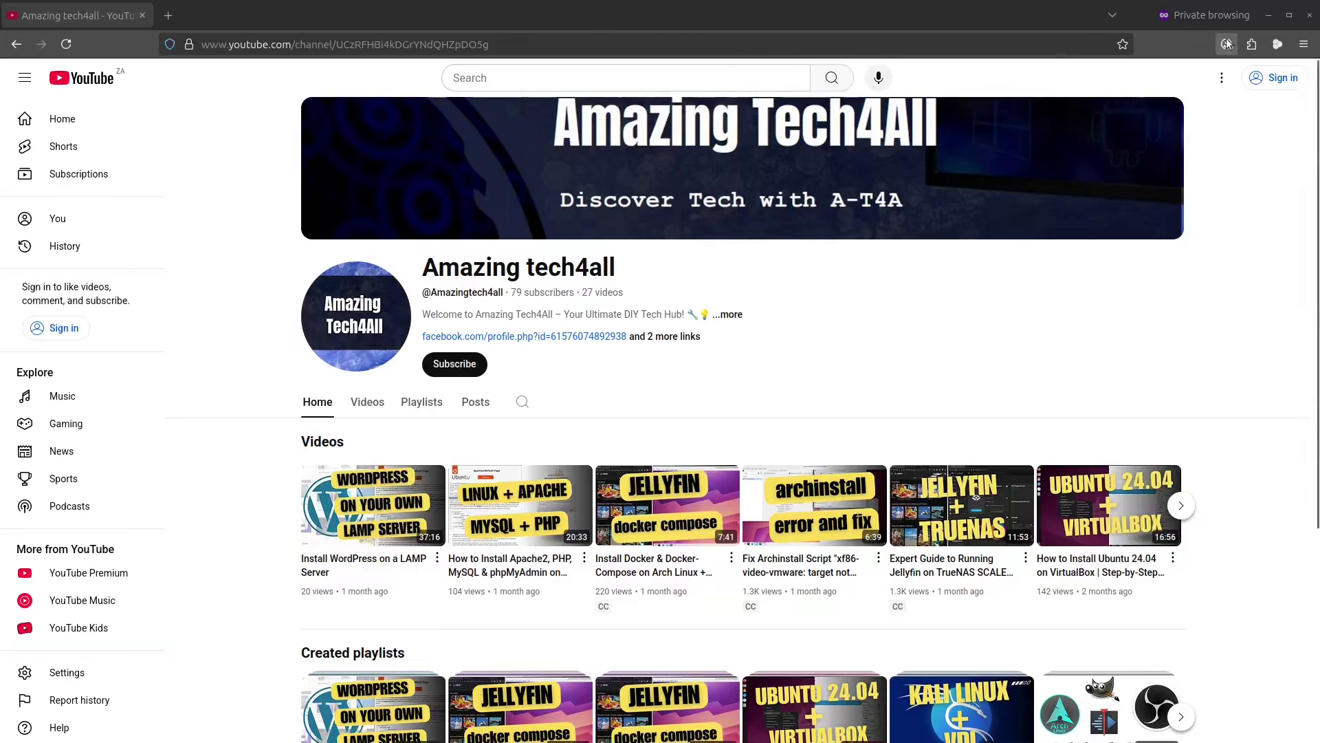
- Move the TrueNAS console to the screen centre to read the web UI address 192.168.122.186
click(1268, 15)
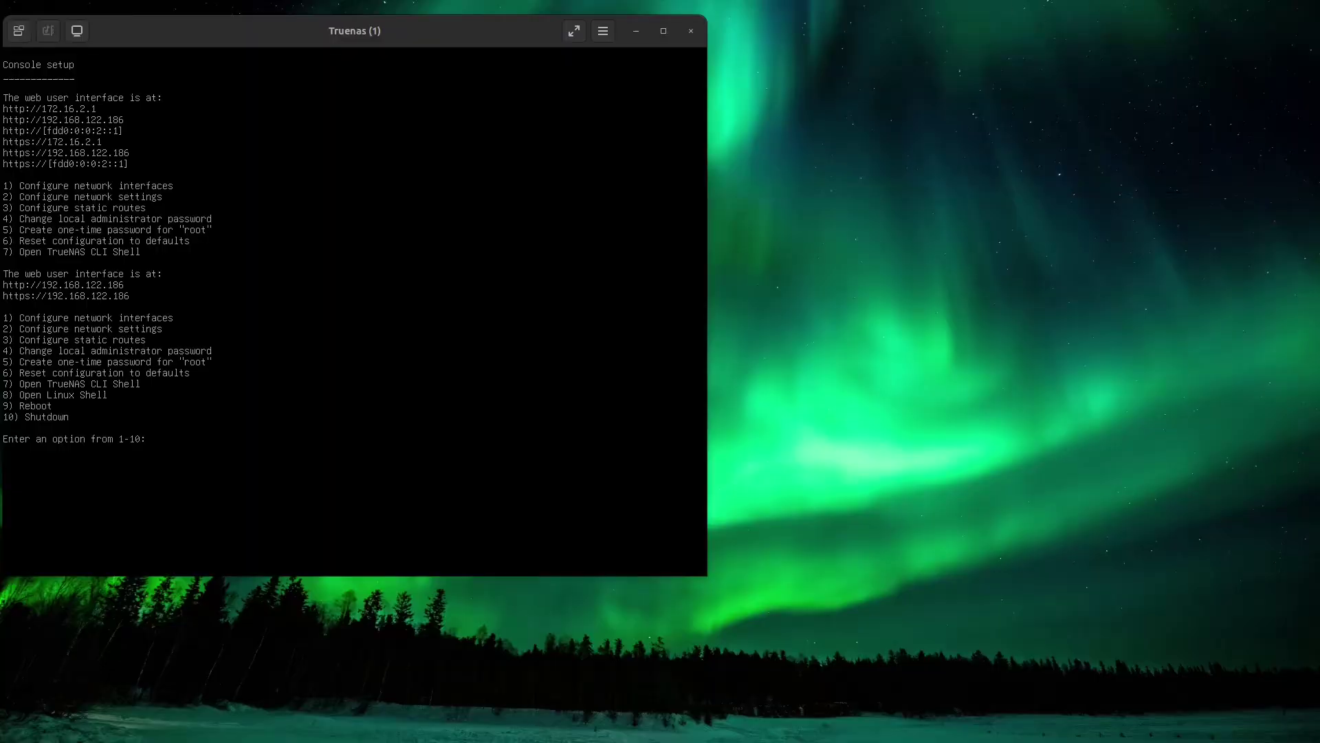
drag(301, 37, 561, 57)
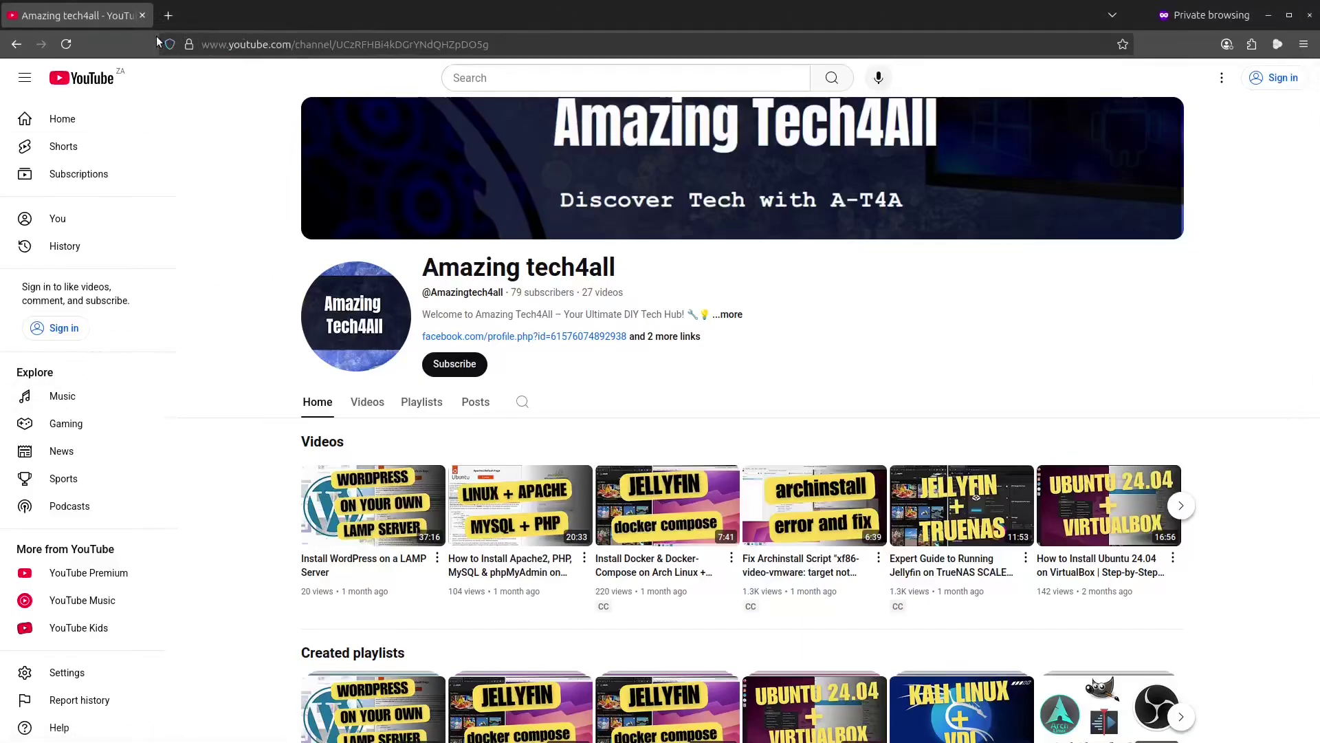
- Log in to TrueNAS in a new private tab with the saved admin login and open Installed Apps
click(168, 15)
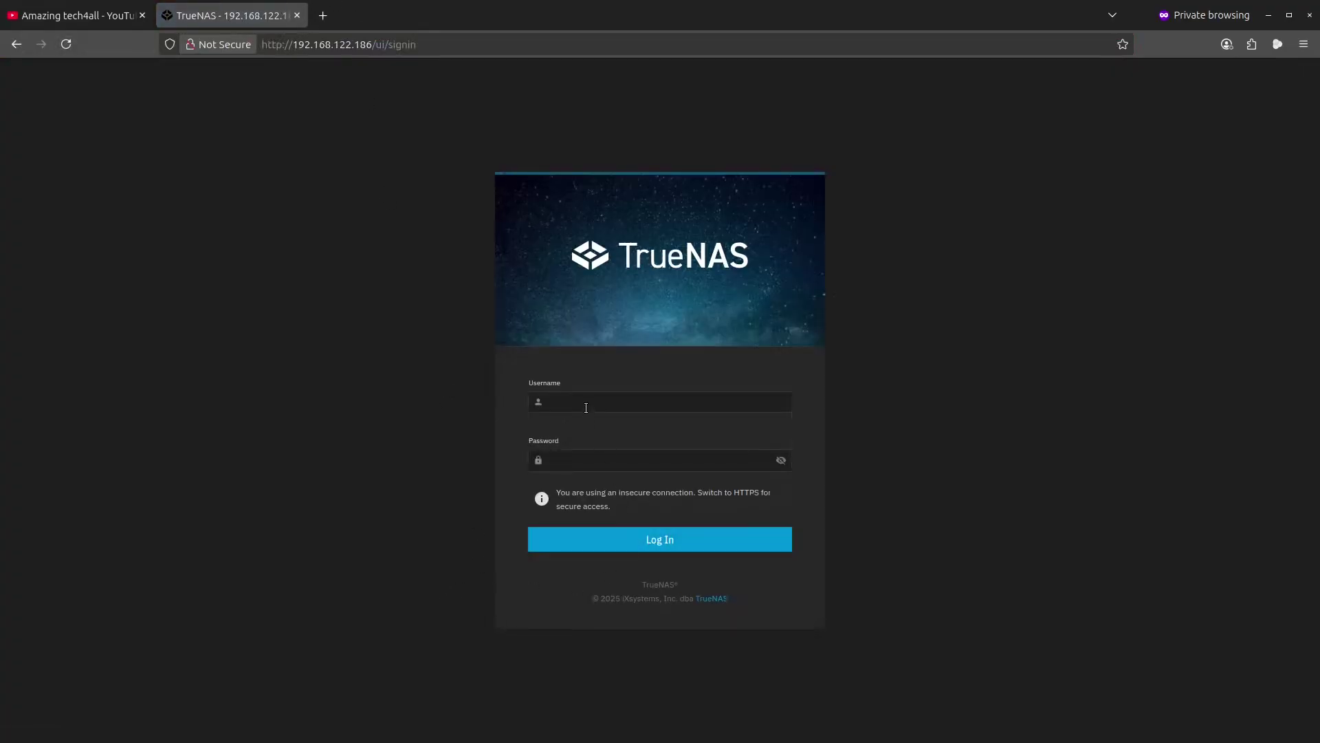
click(585, 407)
click(588, 423)
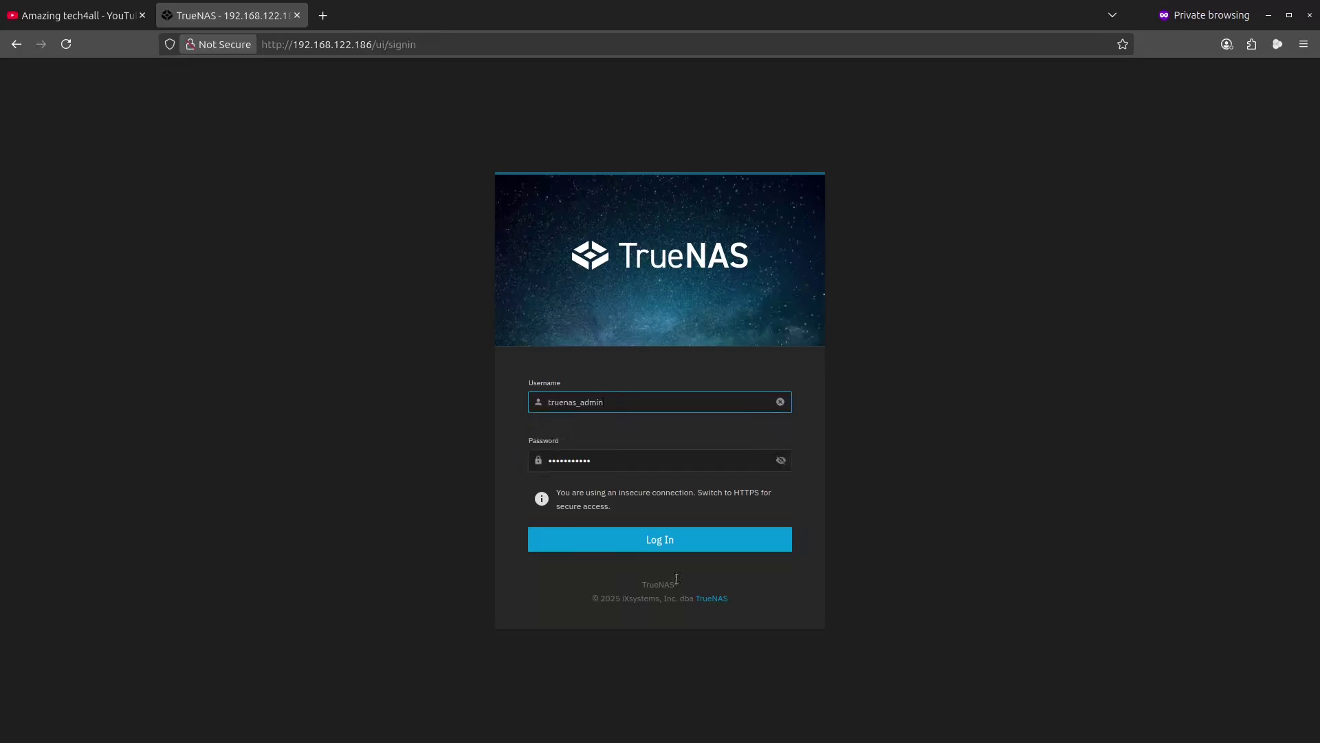
click(678, 542)
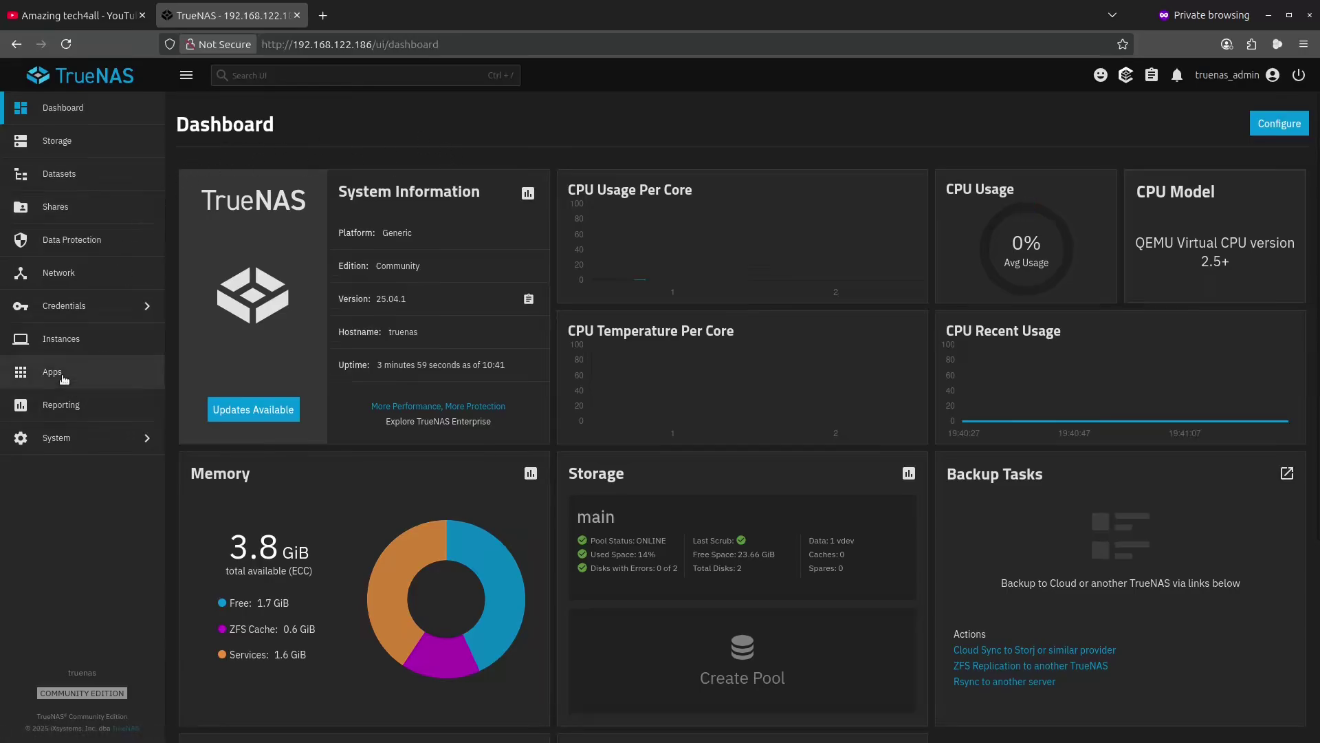
click(63, 376)
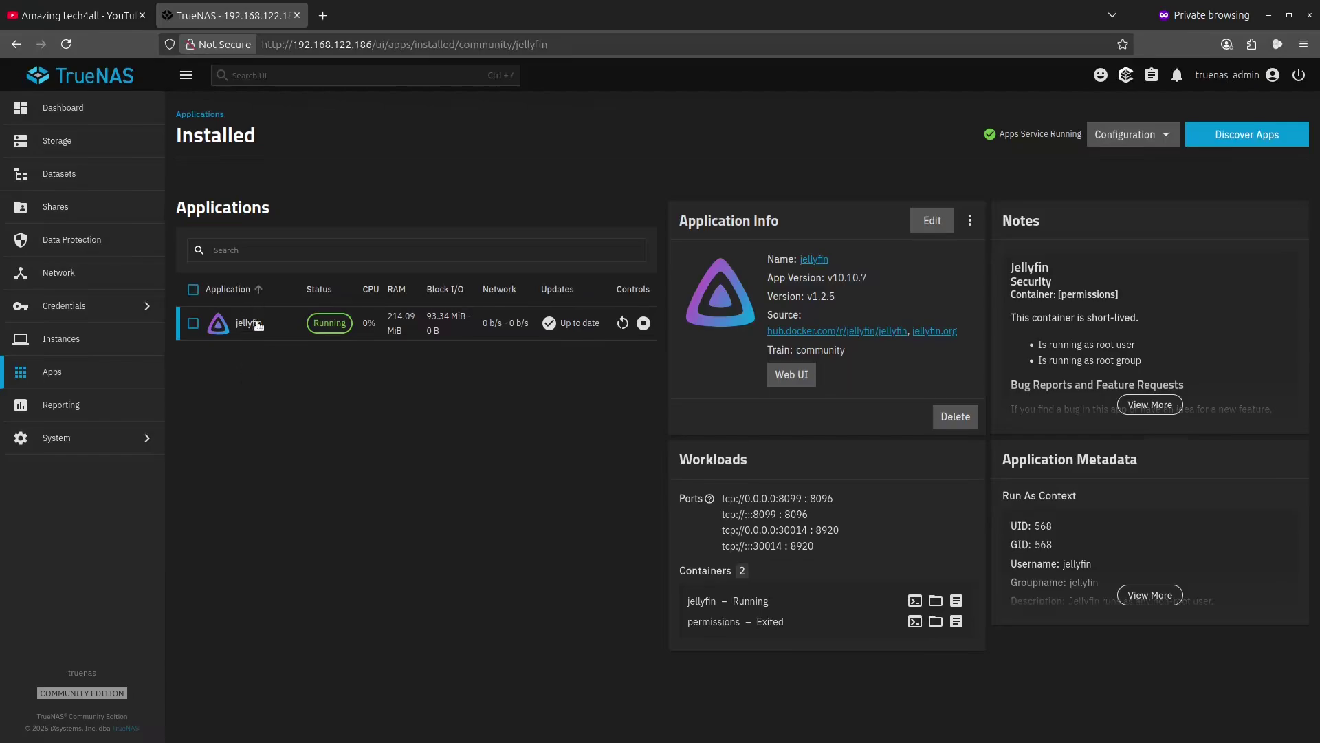
- Open Jellyfin's sign-in page from Web UI and try signing in as admin with a guessed password
click(795, 375)
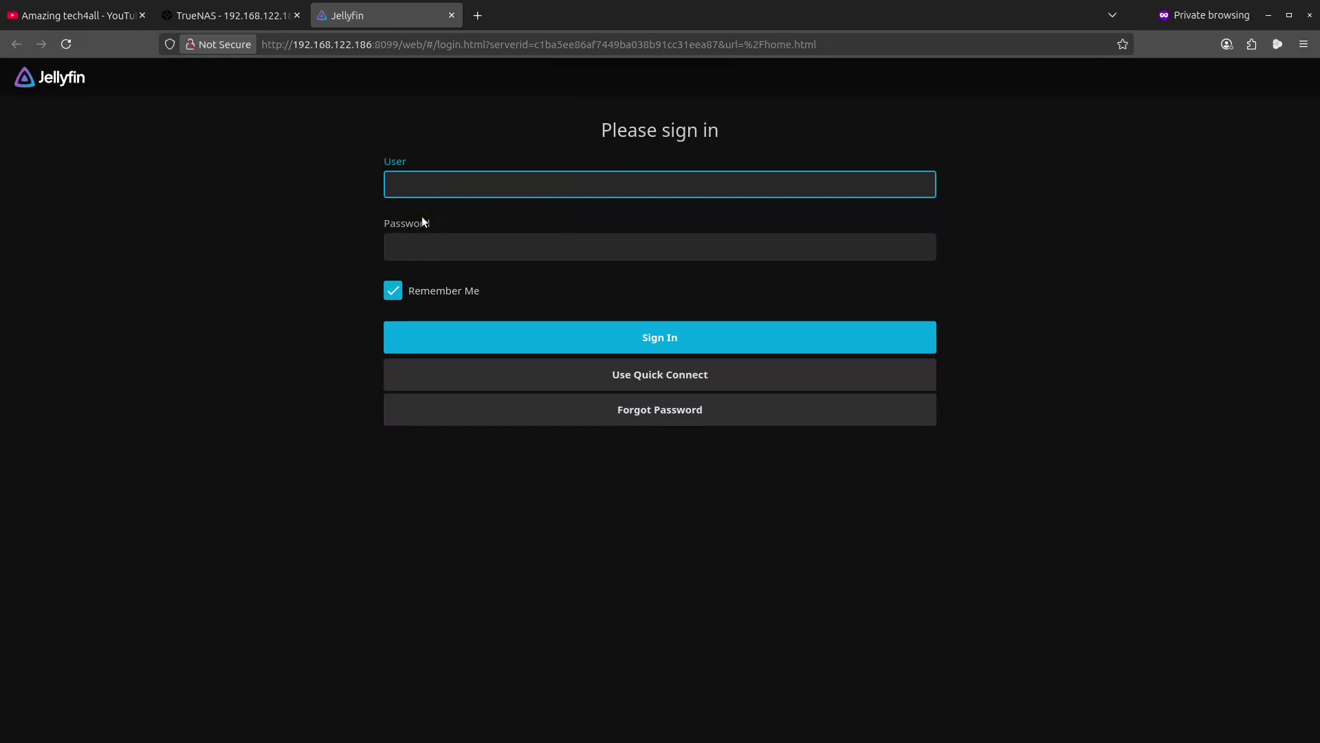
text(admin)
key(Tab)
text(1234)
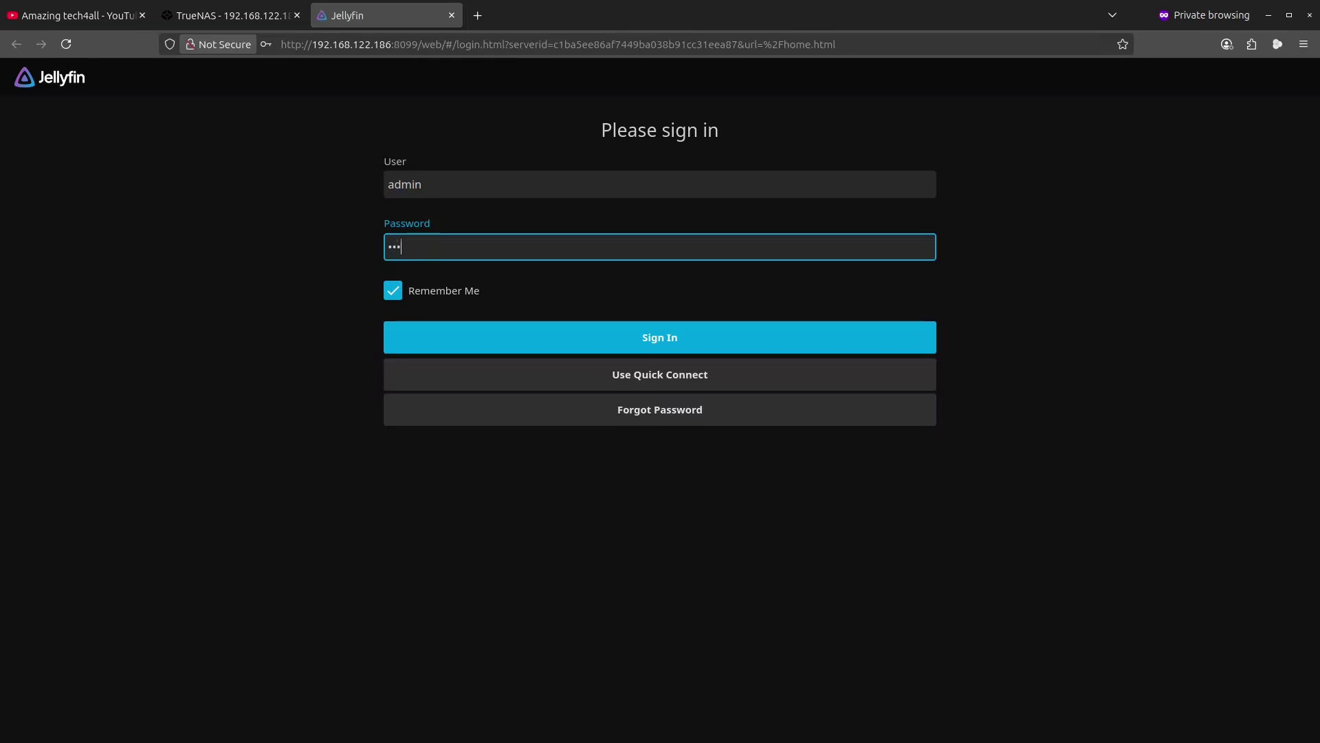
key(BackSpace)
key(BackSpace)
key(BackSpace)
key(BackSpace)
text(1234567890)
key(Return)
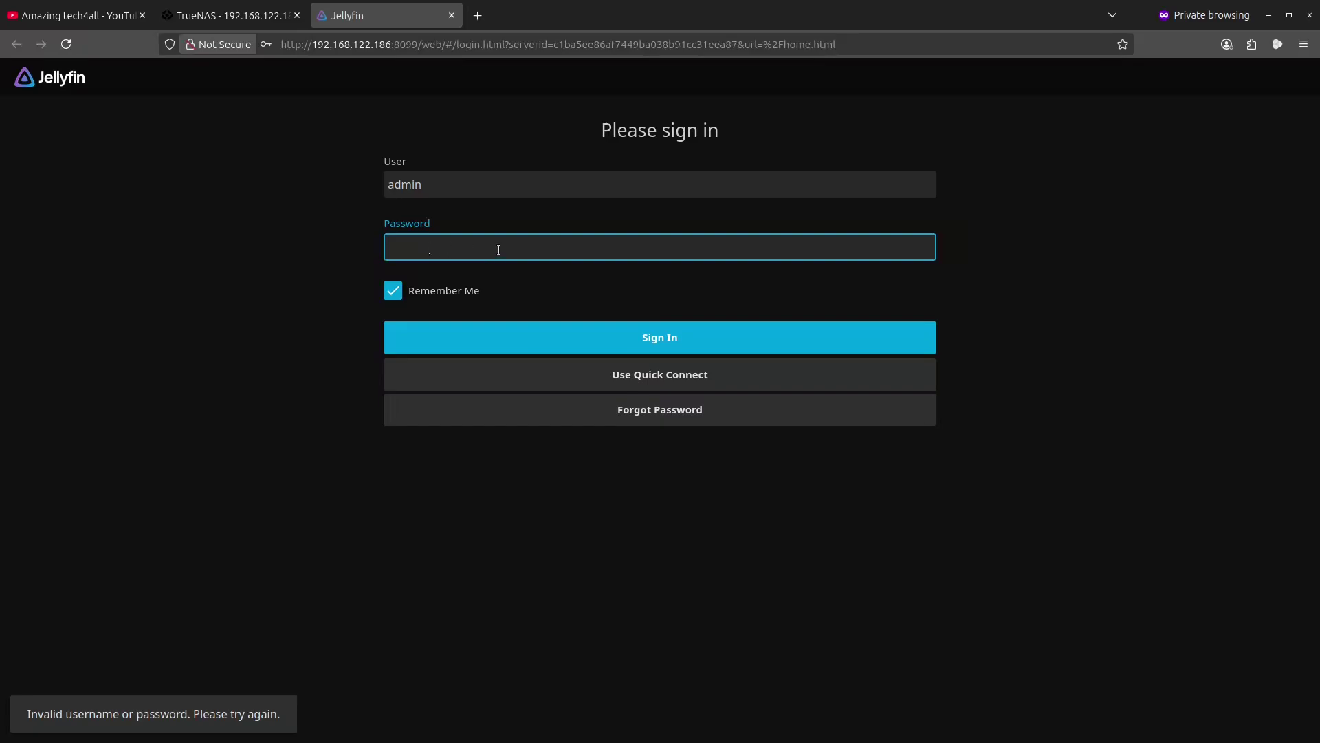
- Retry the admin sign-in with two more passwords, each rejected as invalid
click(450, 246)
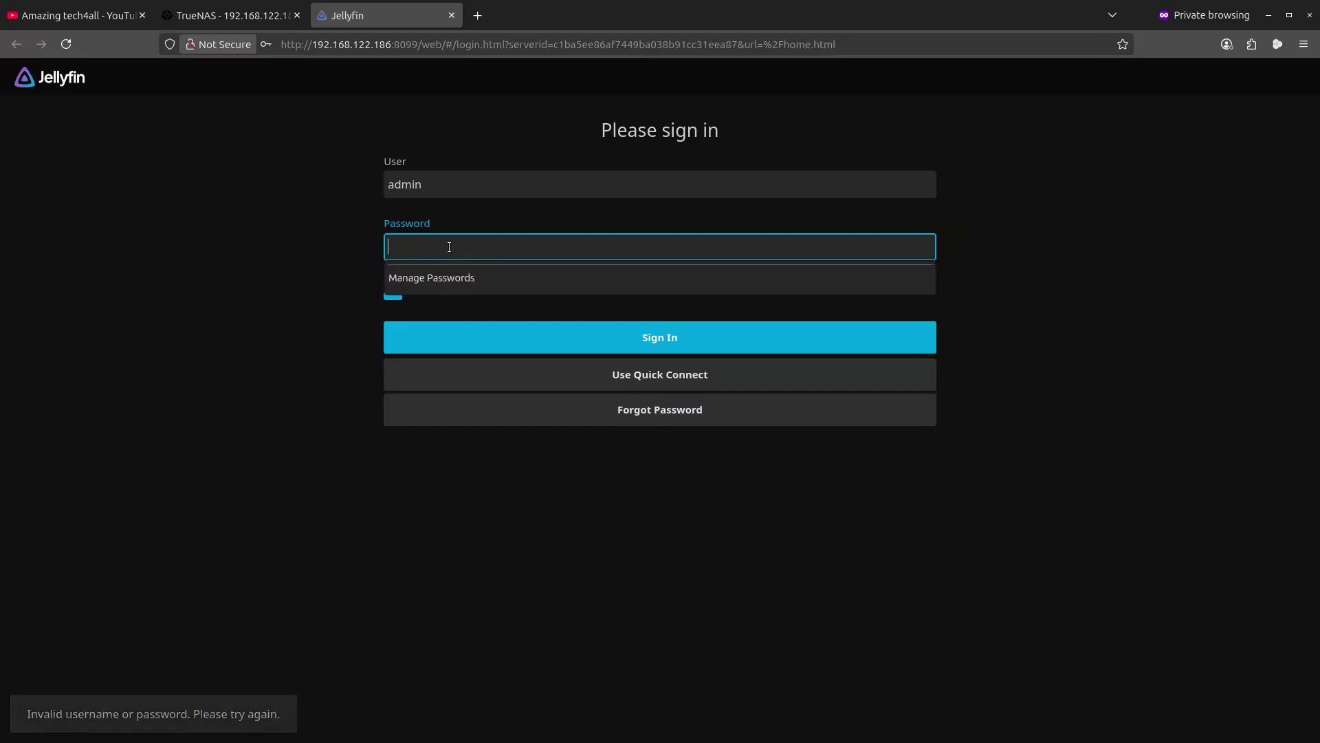
text(admin)
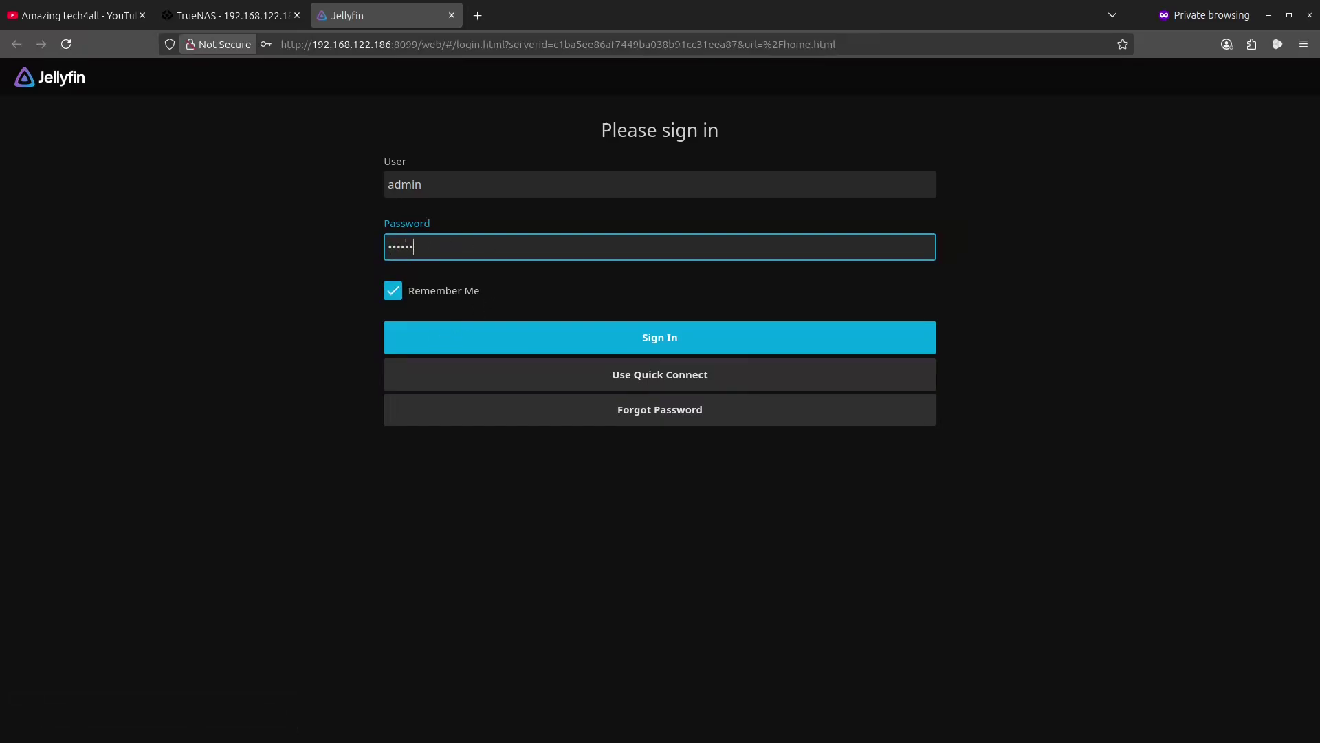
key(Return)
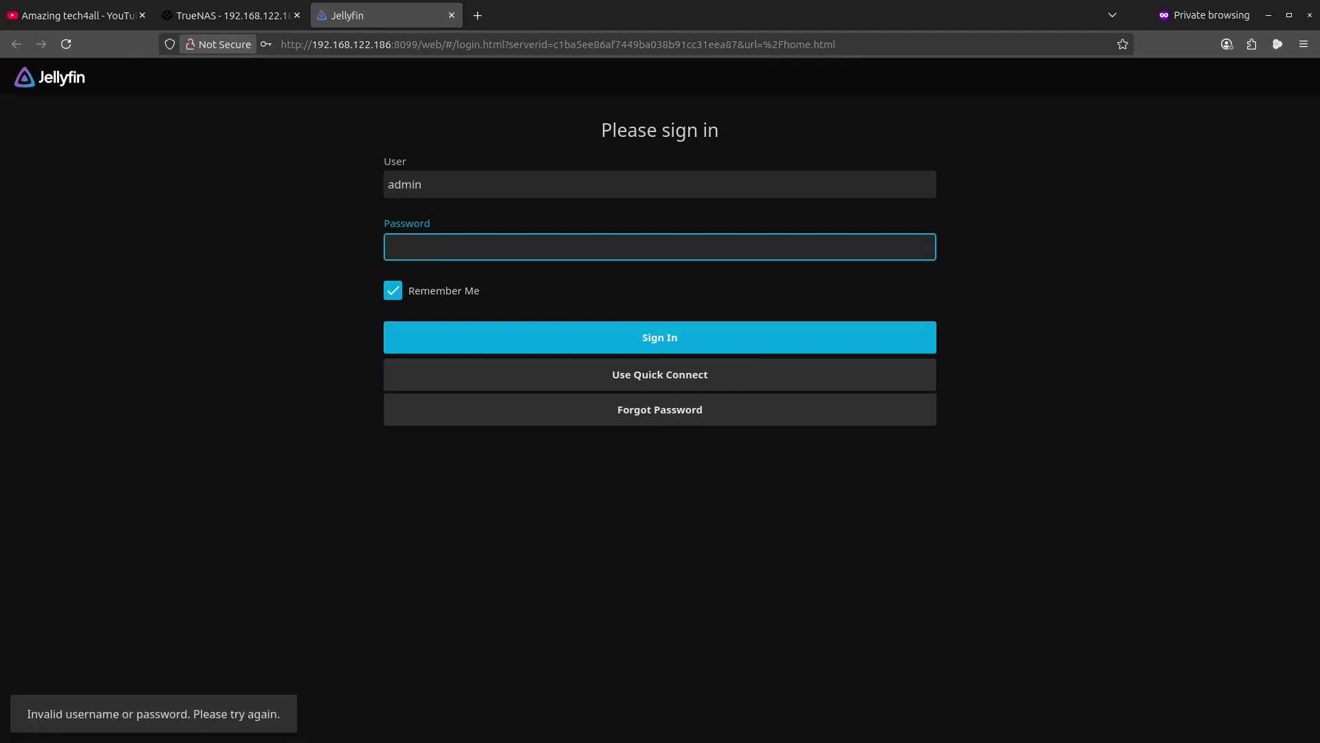
text(***********)
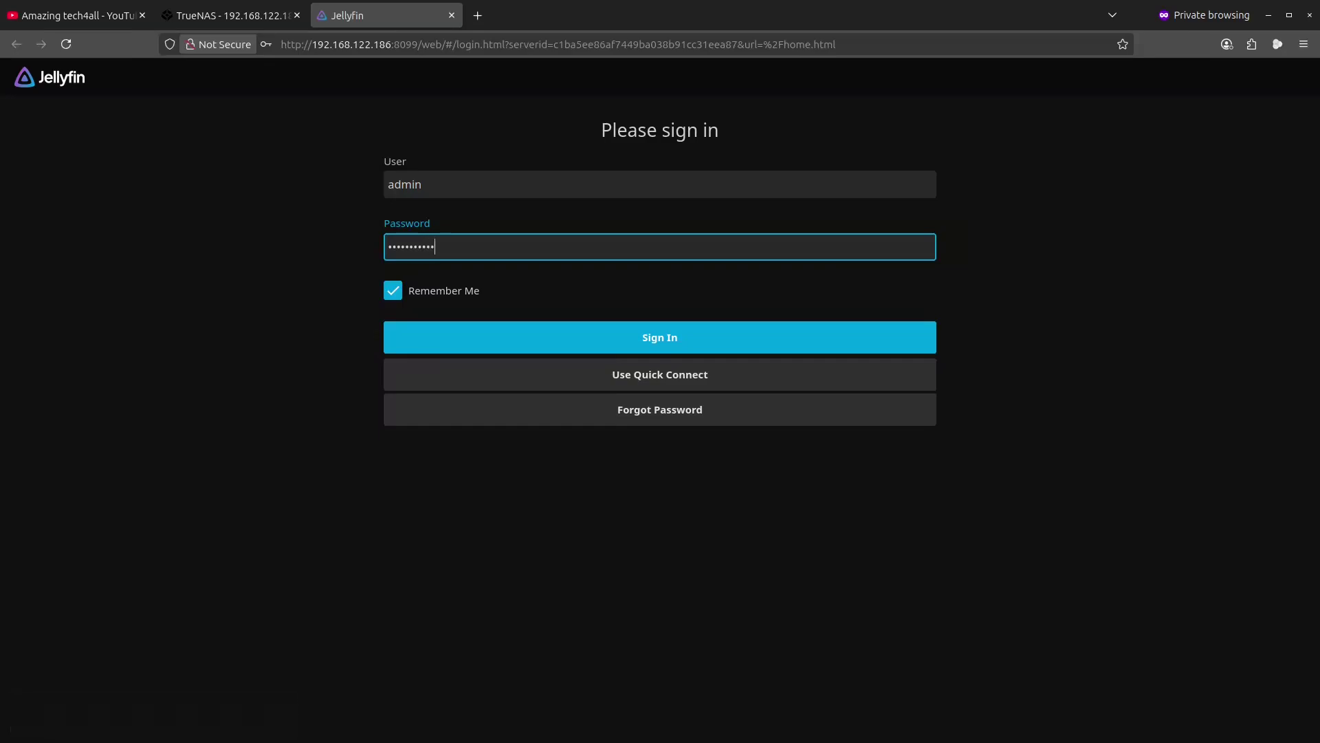
key(Return)
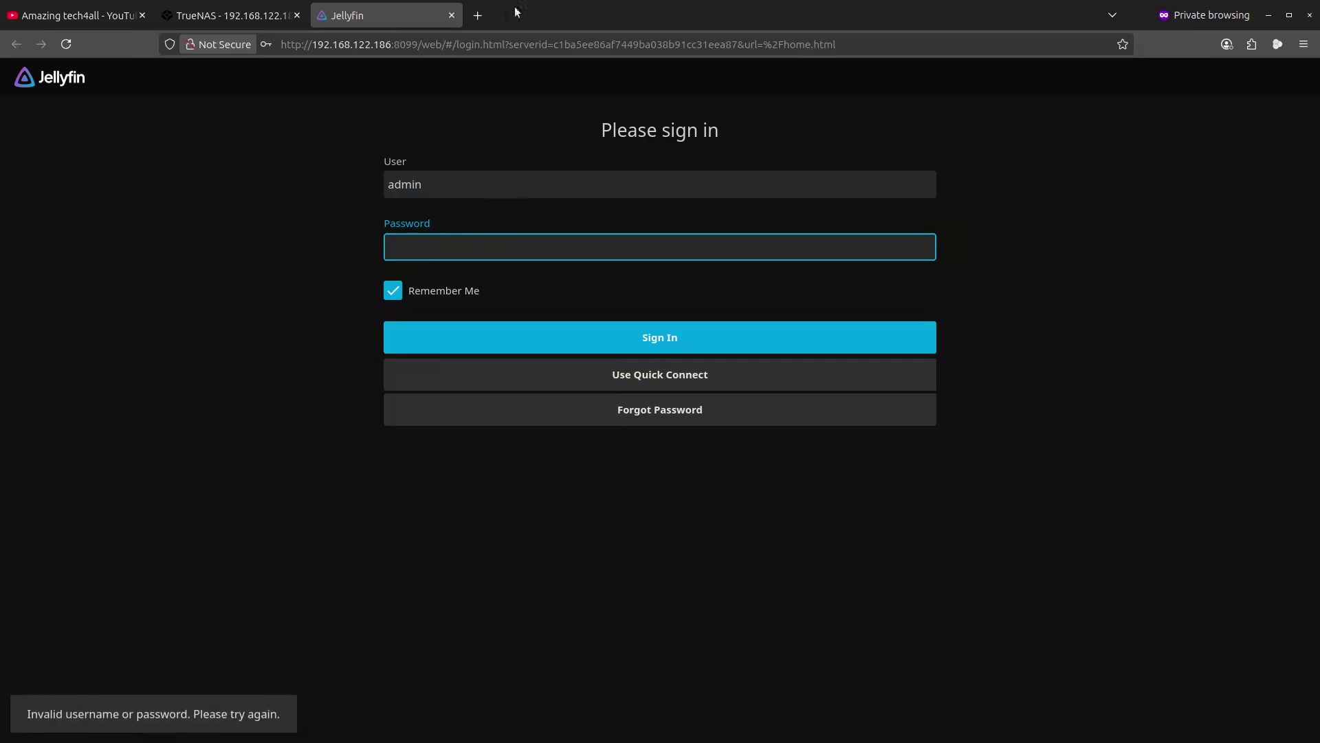
- Close the Jellyfin sign-in tab to return to TrueNAS's Installed apps page
click(451, 16)
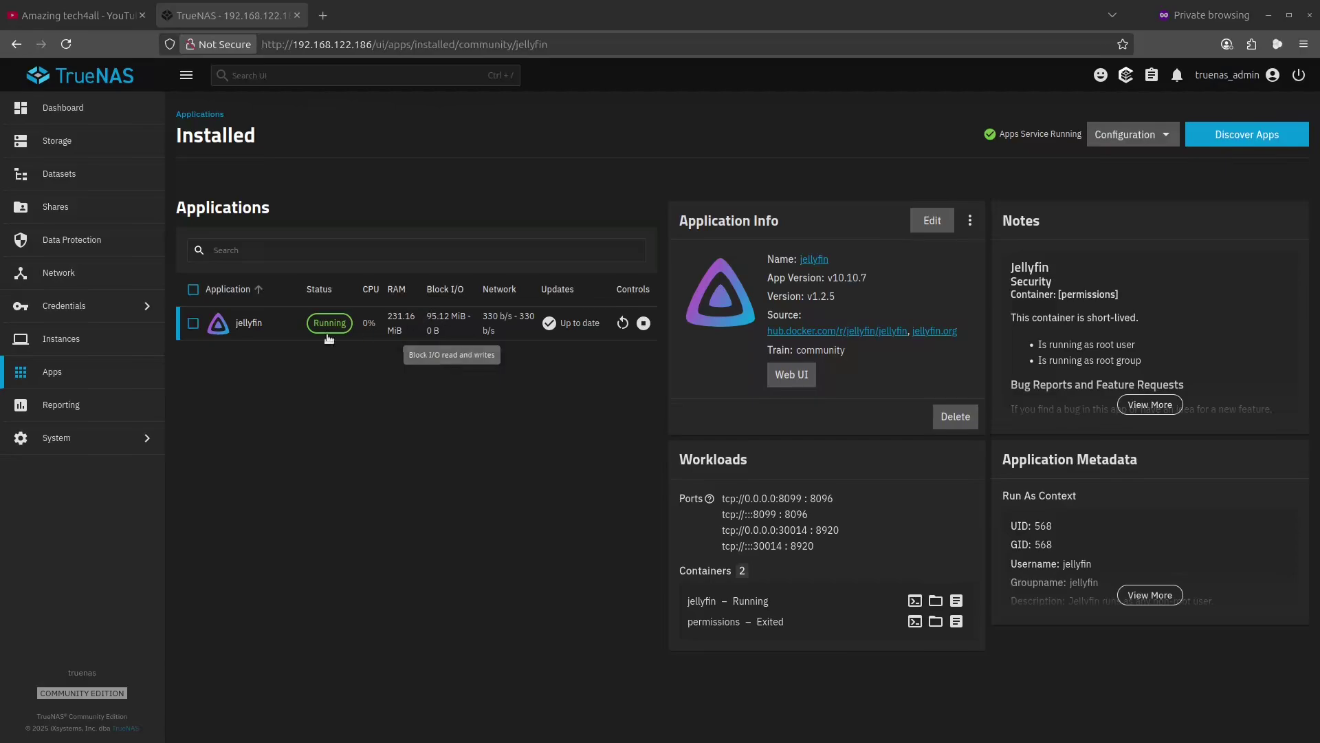
- Open the jellyfin app's edit form and scroll down to its SMB storage settings
click(932, 220)
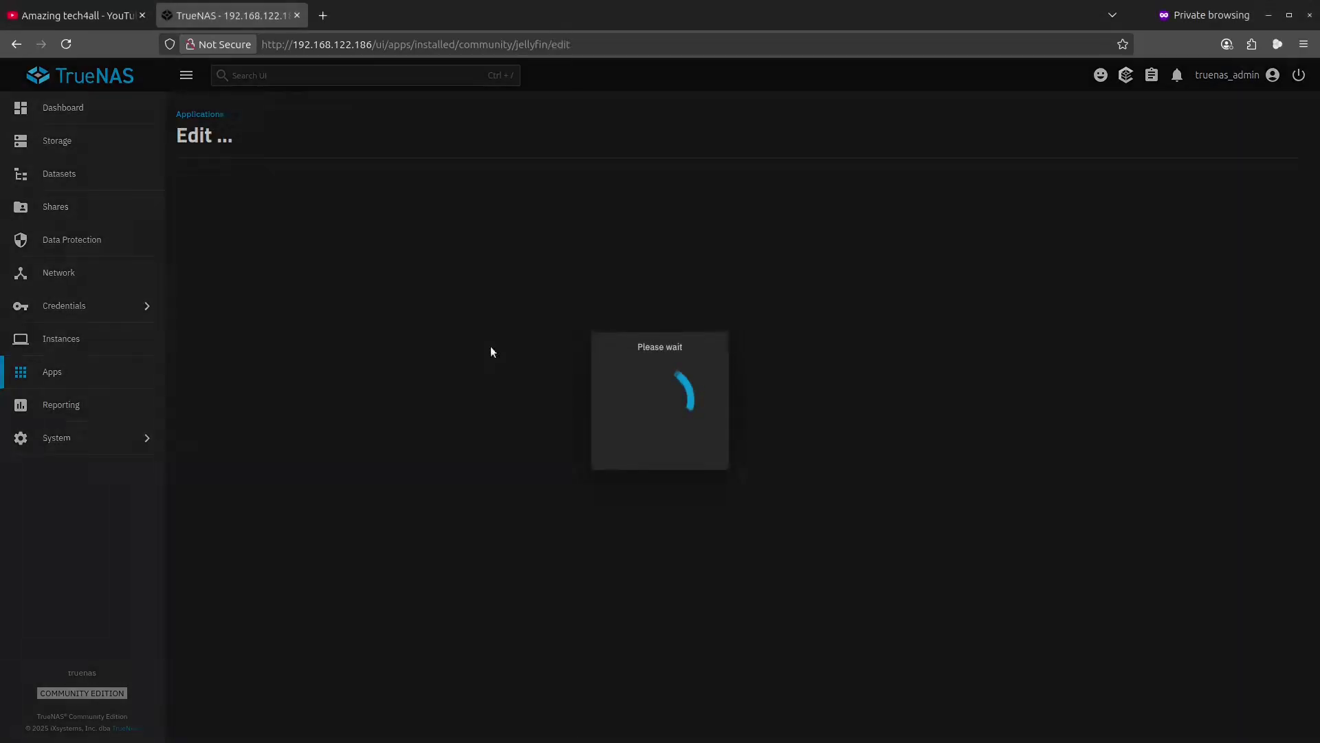
scroll(570, 381, down, 4)
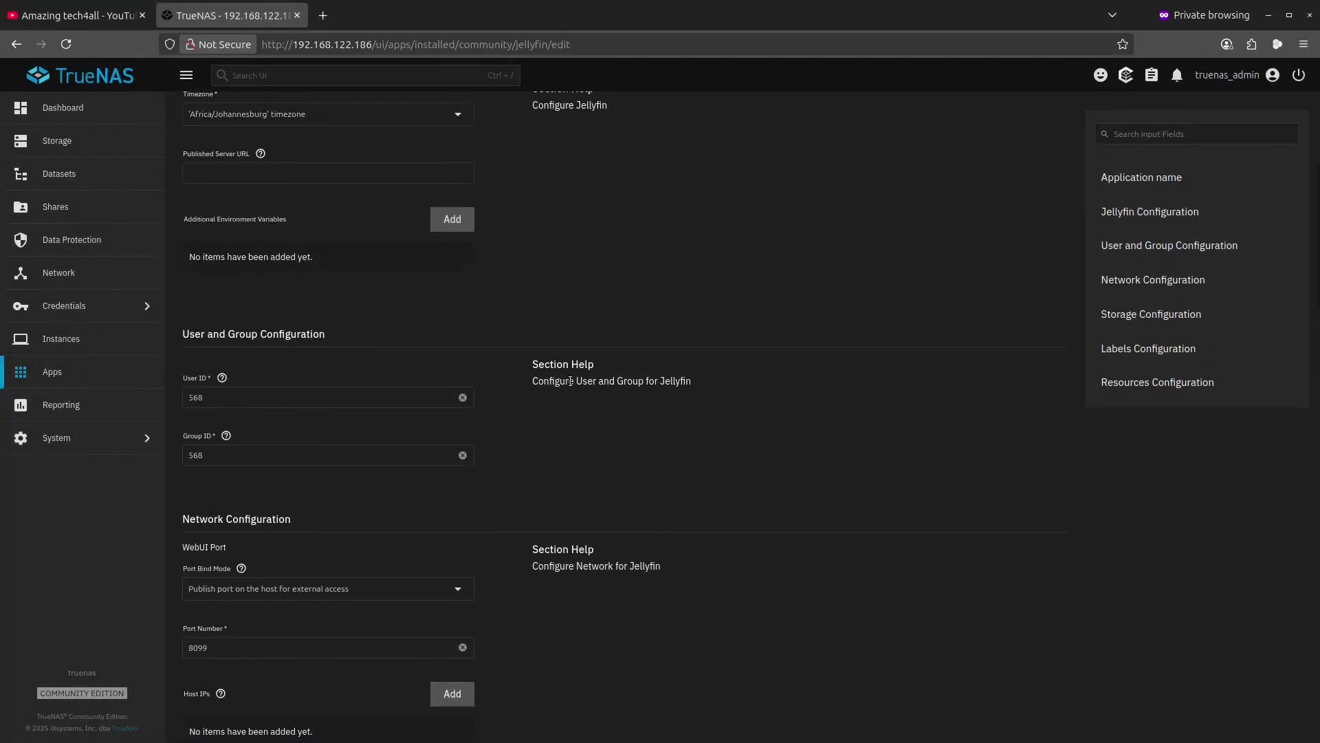
scroll(570, 381, down, 4)
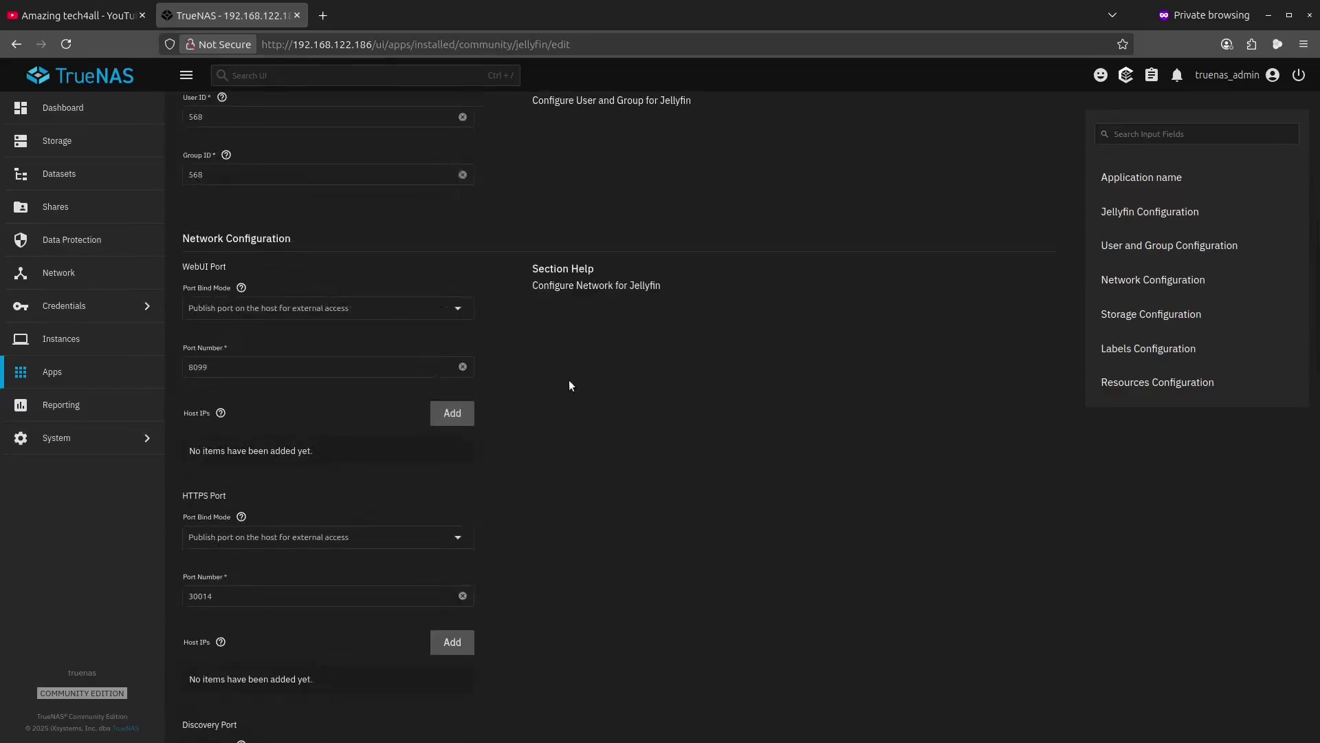
scroll(286, 302, down, 4)
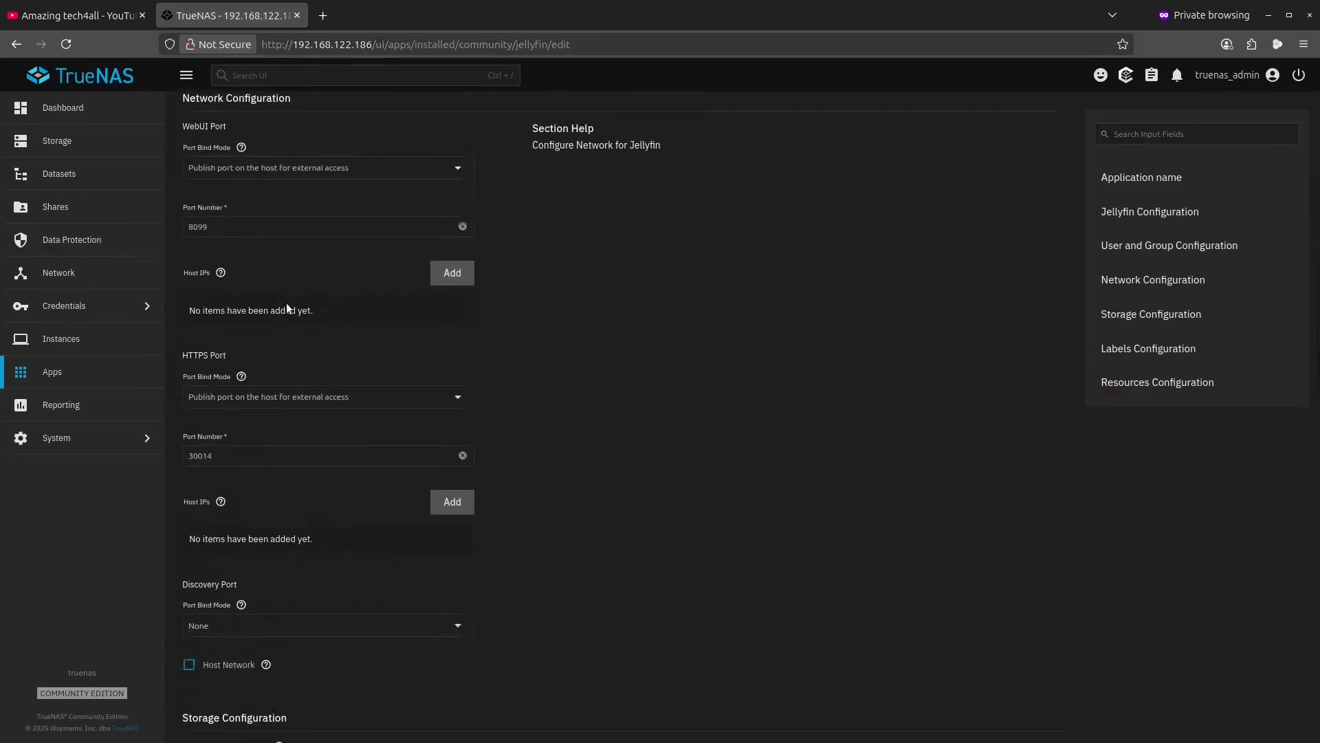
scroll(286, 308, down, 2)
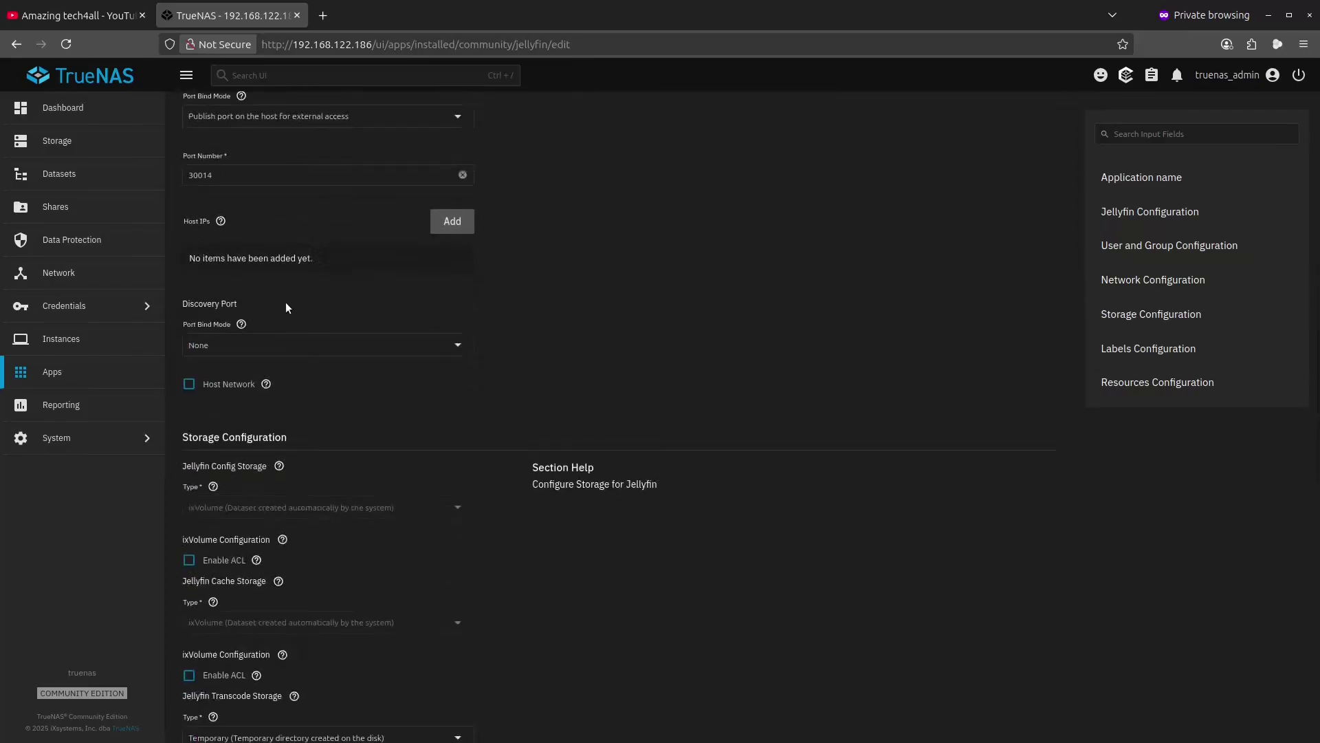
scroll(286, 308, down, 3)
scroll(288, 302, down, 5)
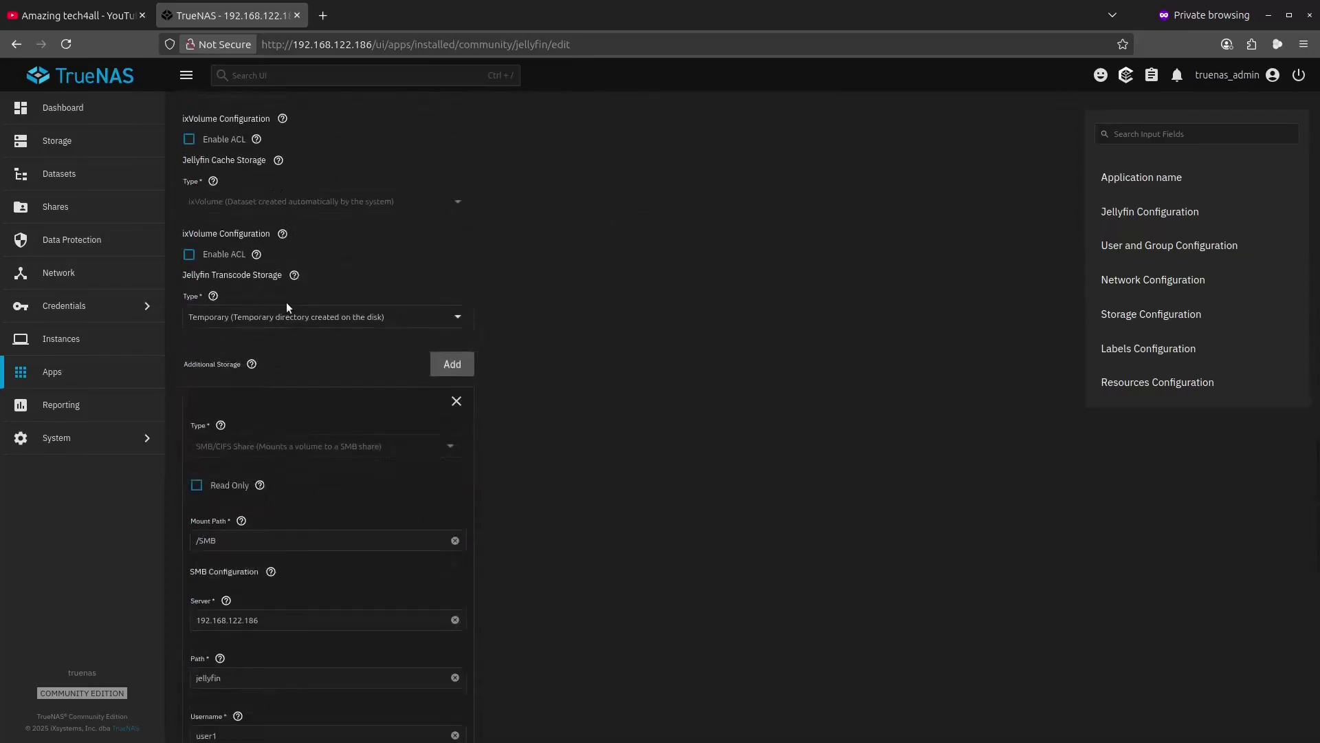
scroll(286, 303, down, 2)
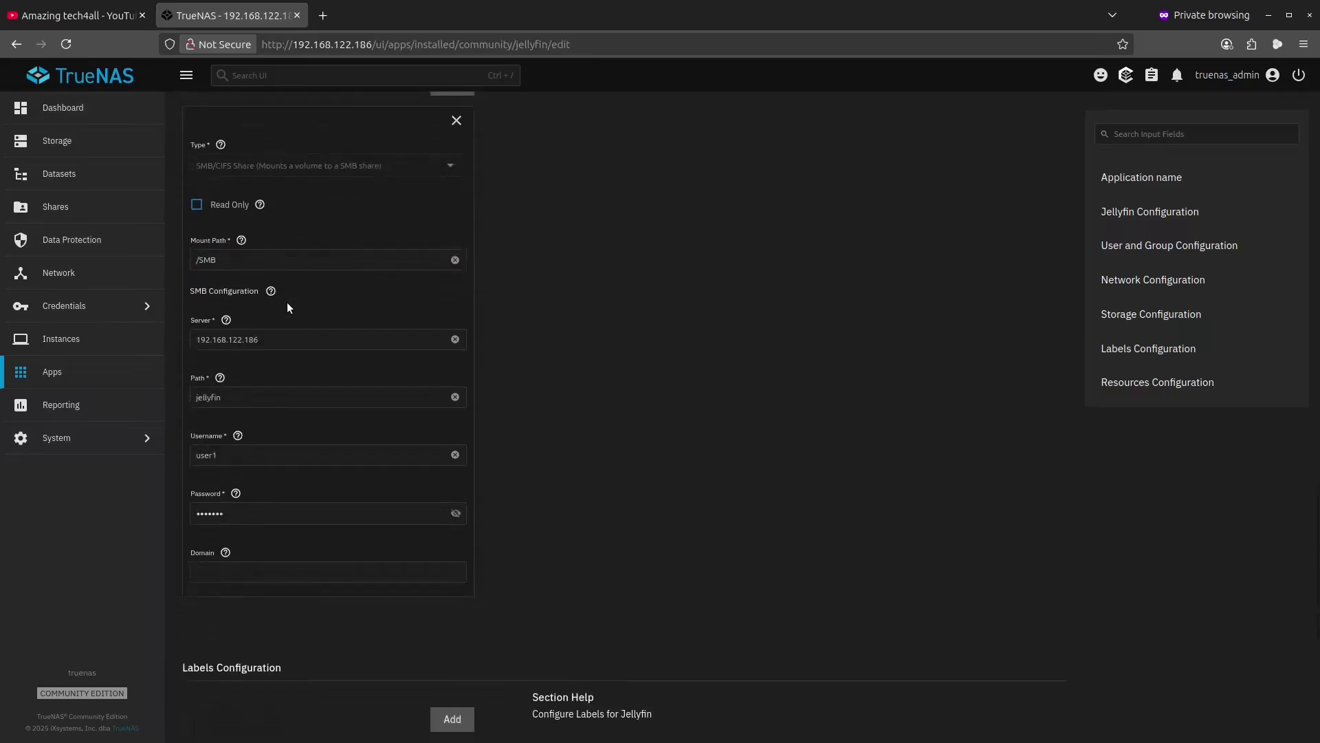
scroll(287, 302, down, 1)
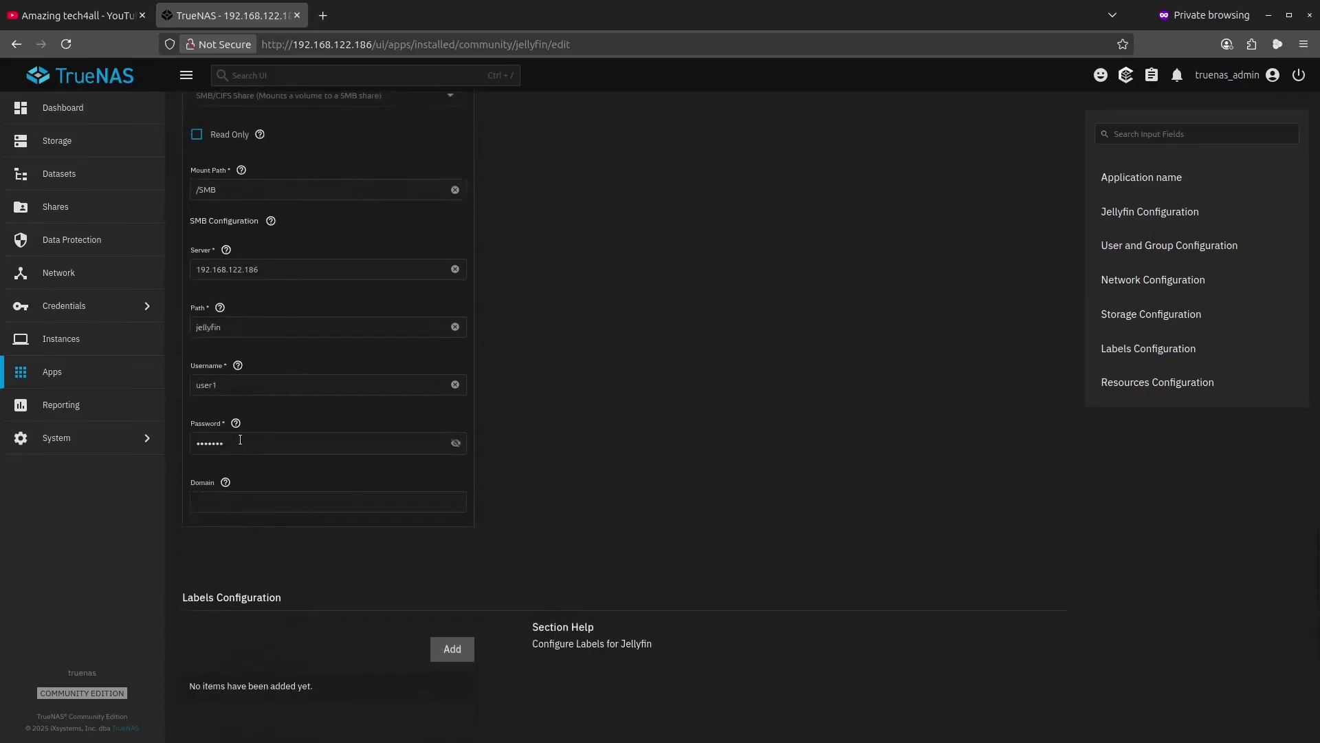
- Reveal and re-hide the SMB password, then return to jellyfin's Installed app details
click(465, 444)
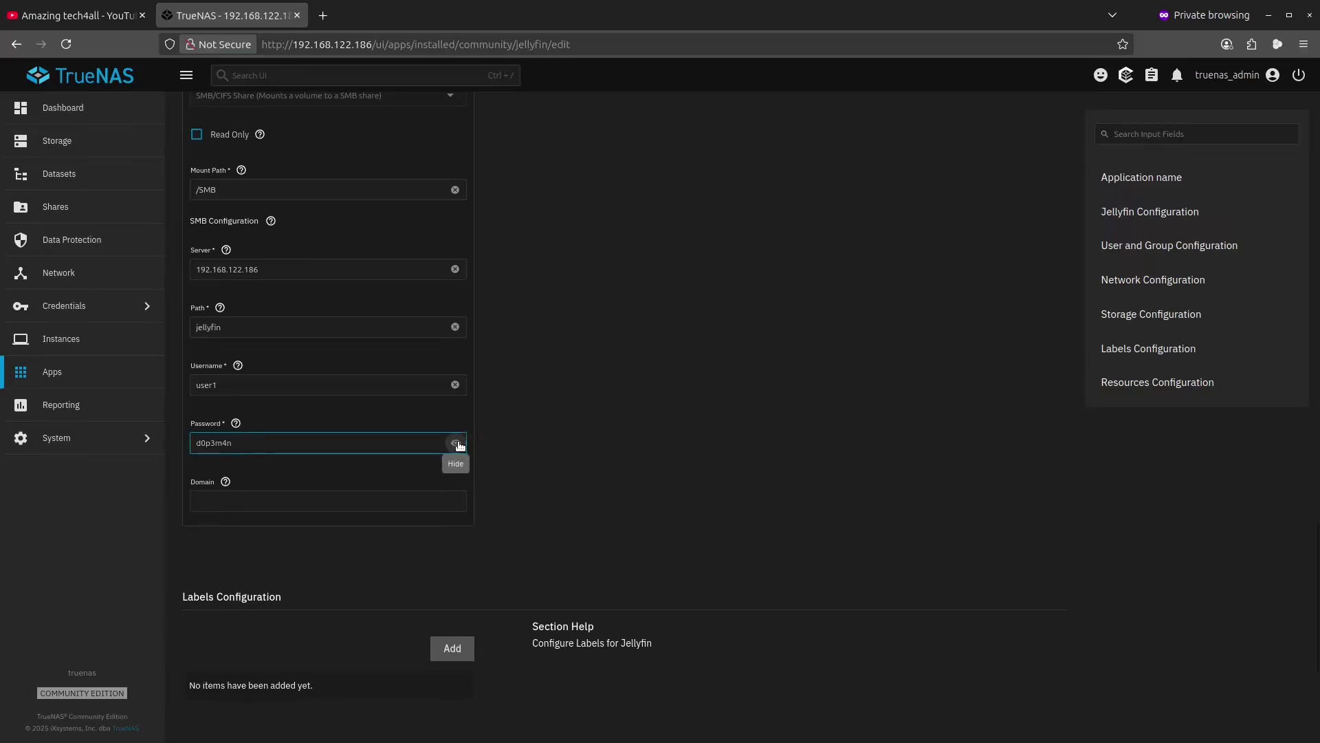
click(465, 444)
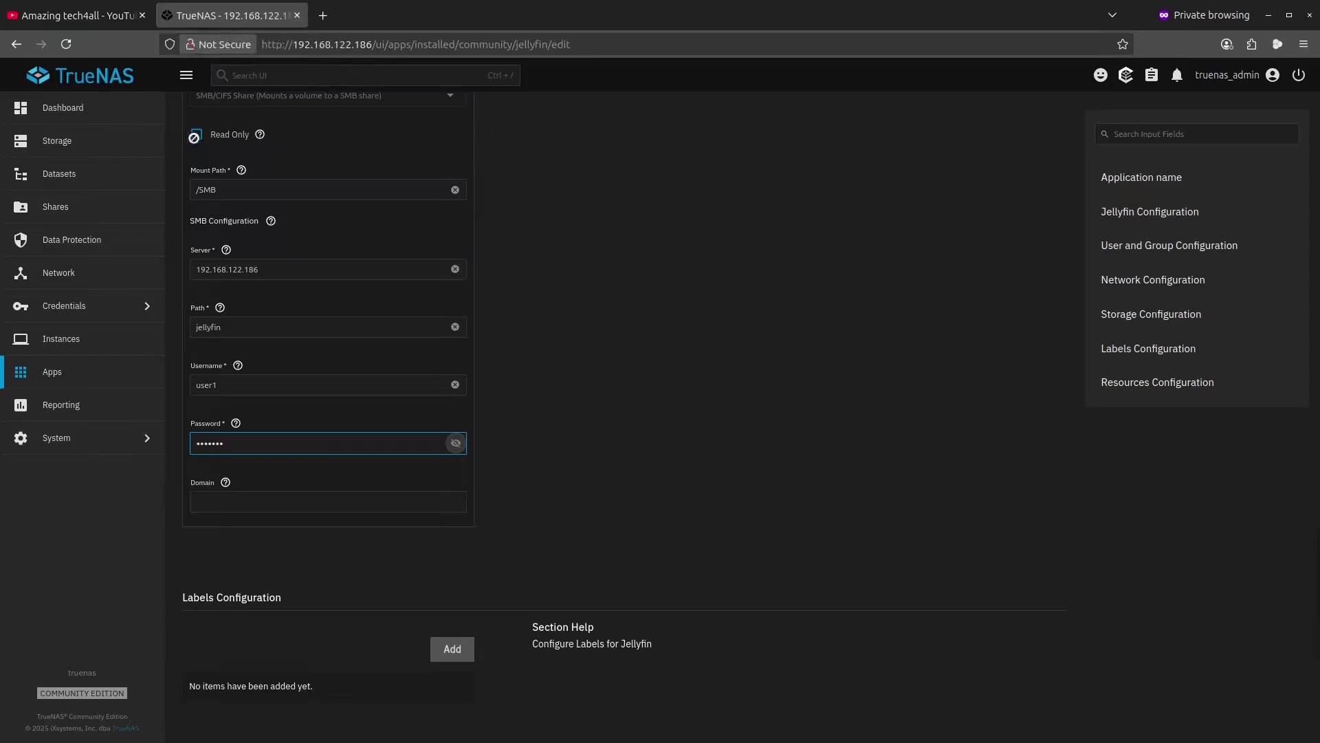
scroll(414, 254, up, 10)
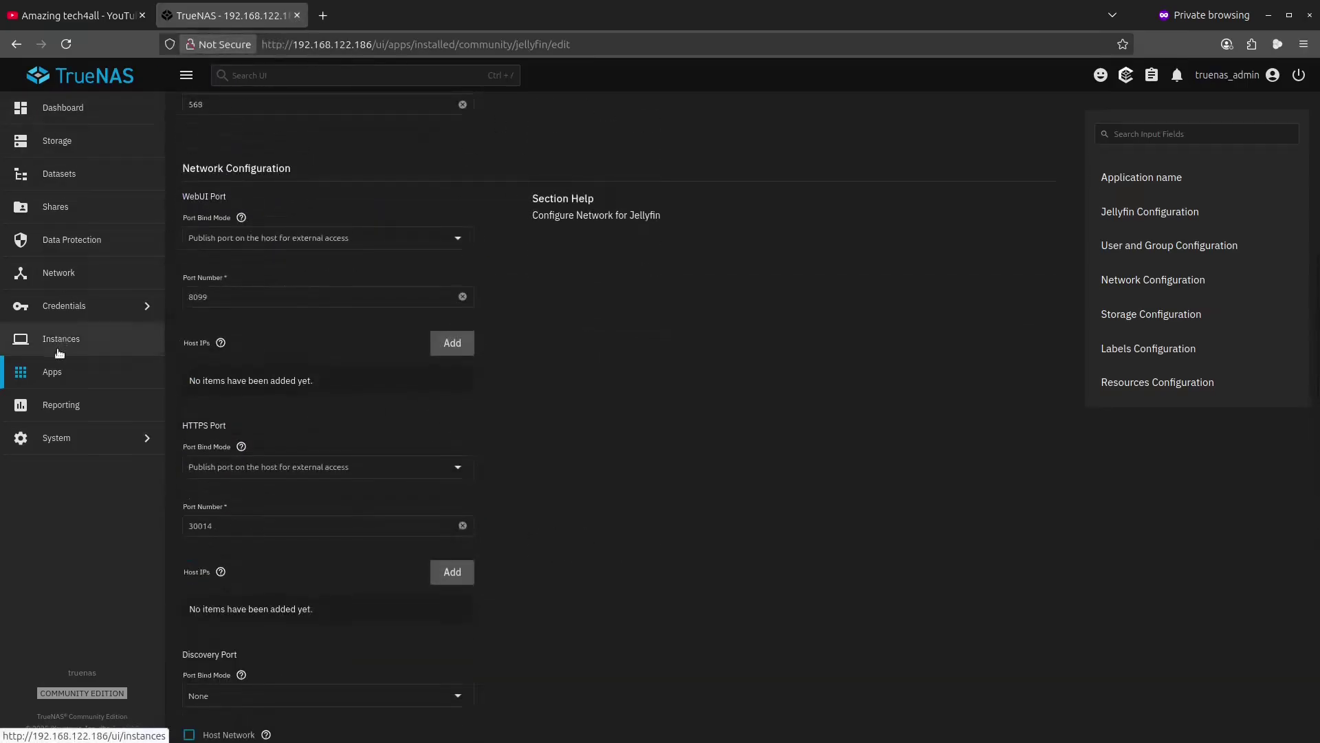
click(123, 365)
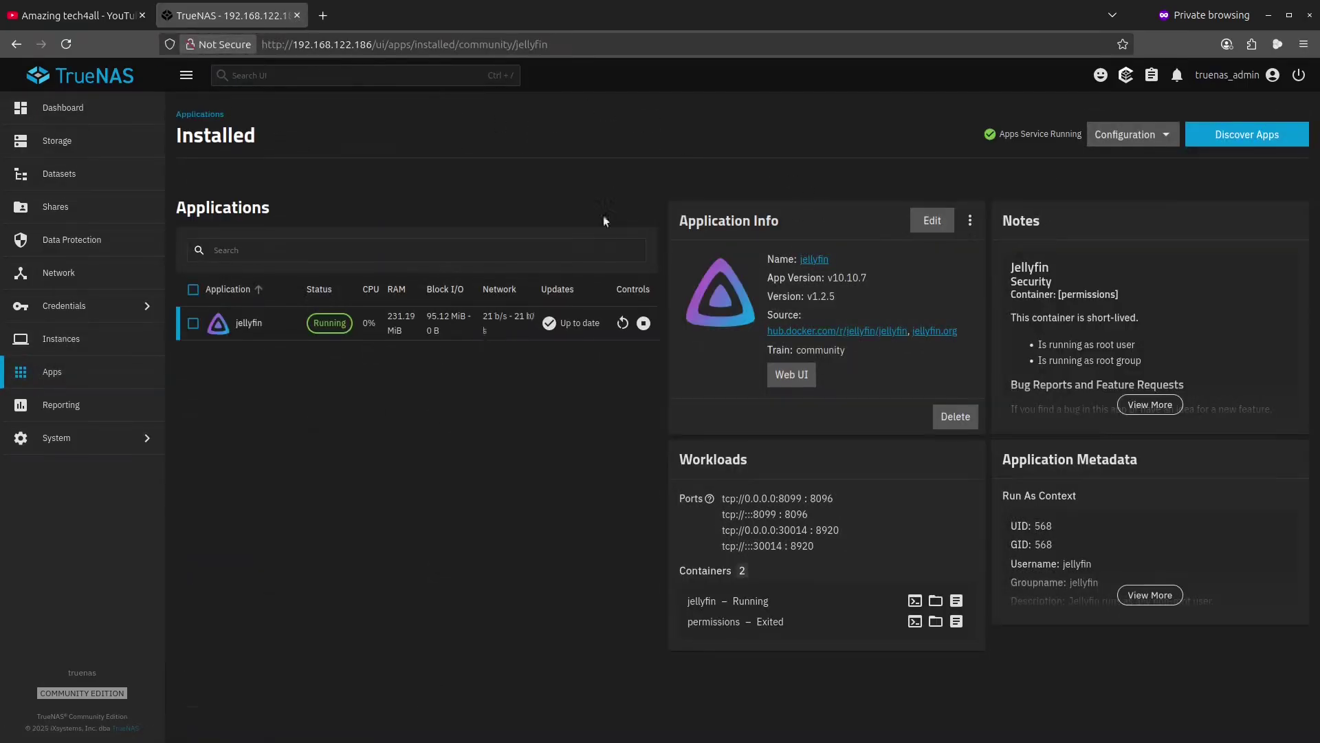
- Open Jellyfin's Web UI and sign in as user1 with its password
click(792, 374)
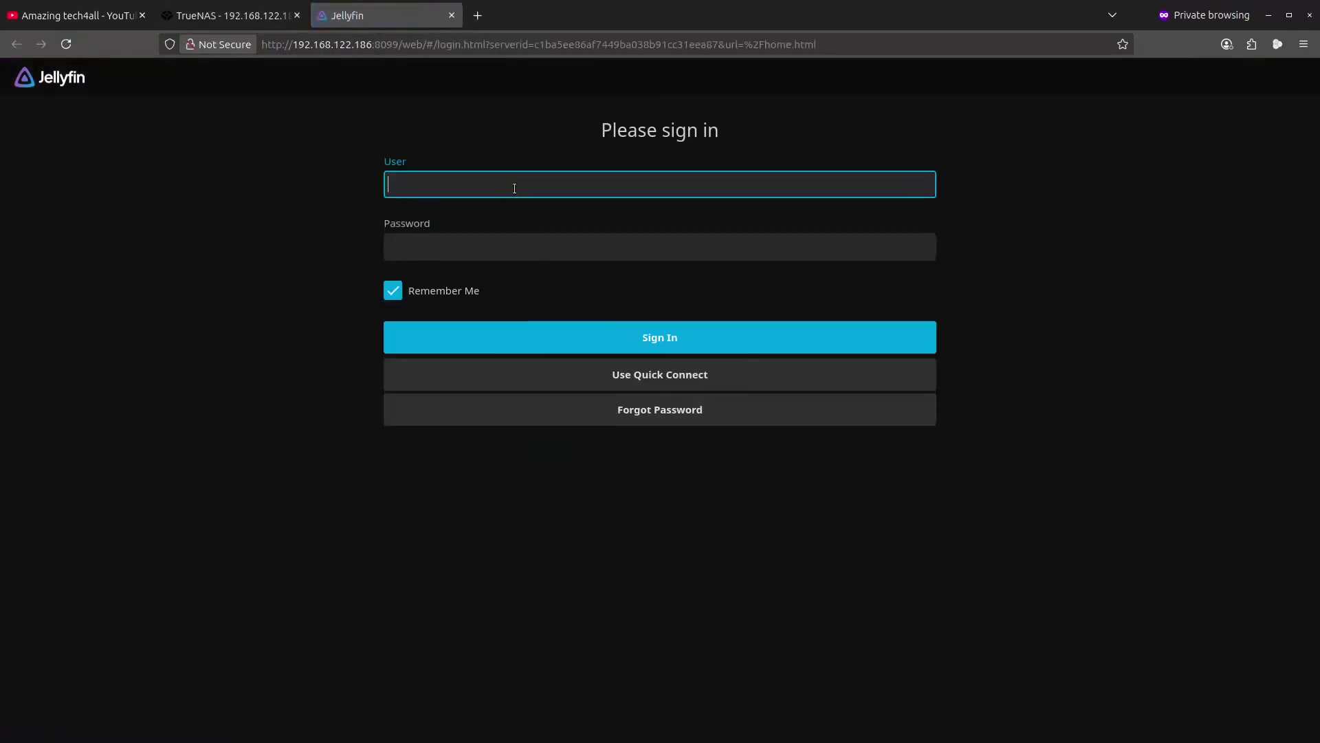
text(user1)
key(Tab)
text(•••••••)
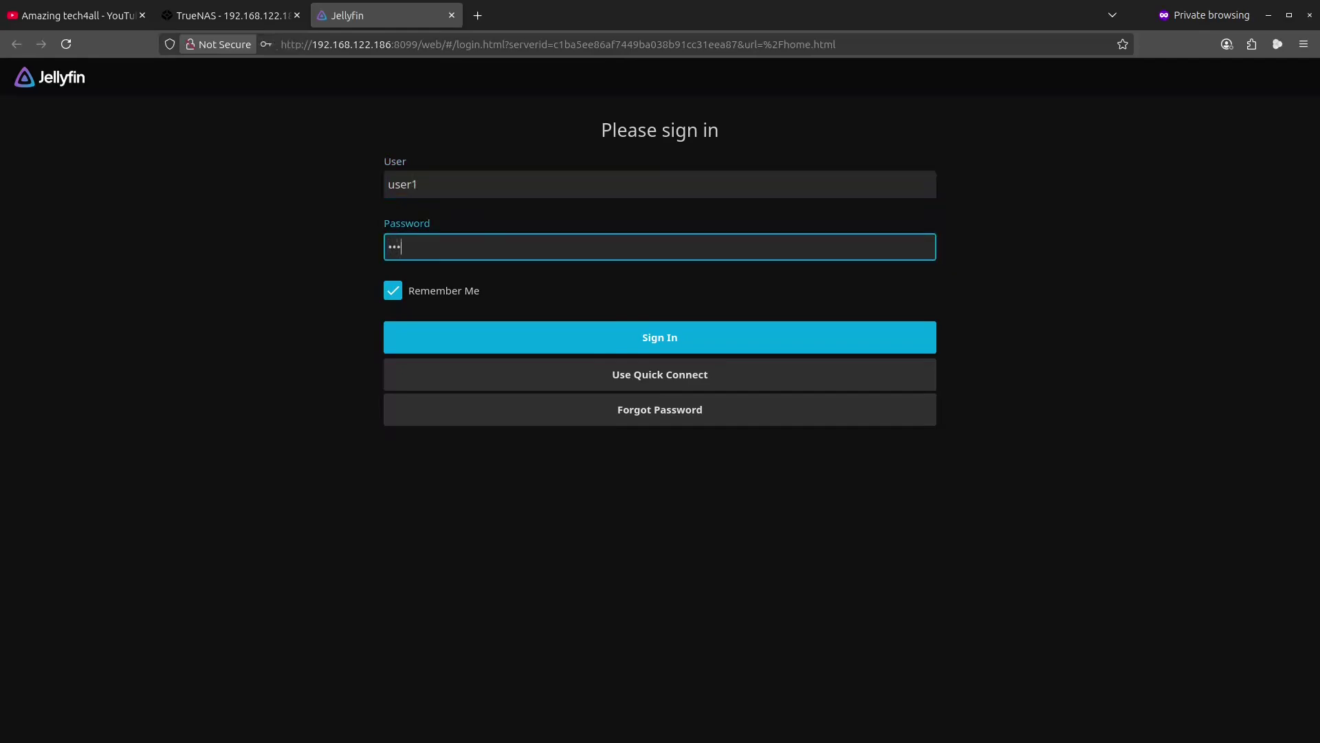
key(Return)
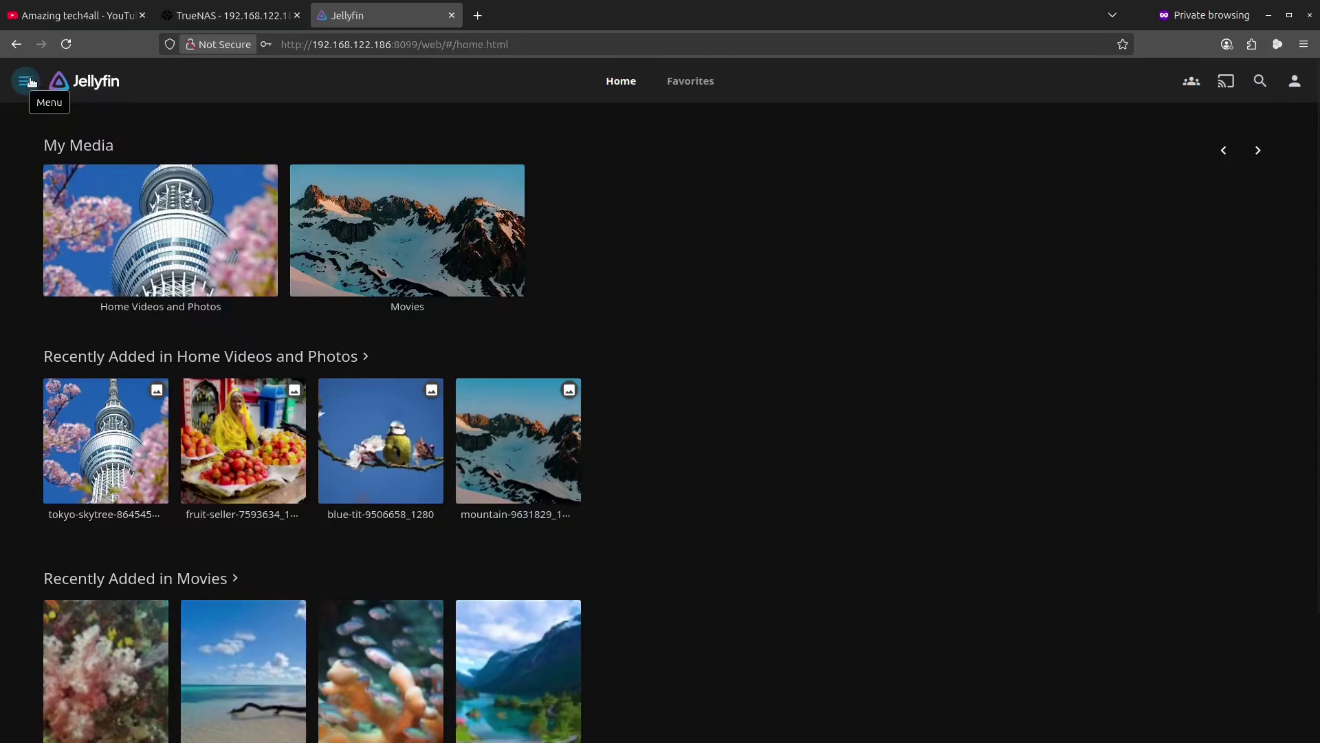
- Open the Dashboard's Live TV settings from the navigation drawer
click(30, 81)
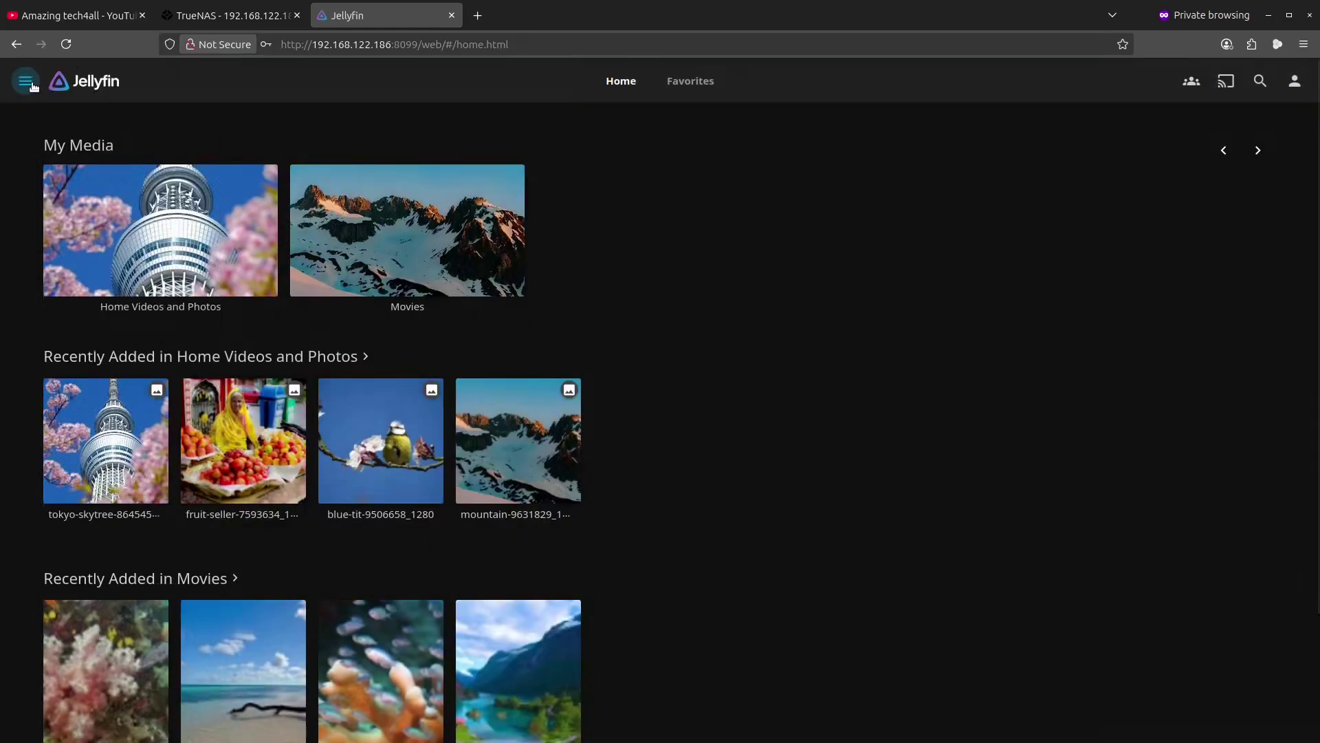
click(33, 86)
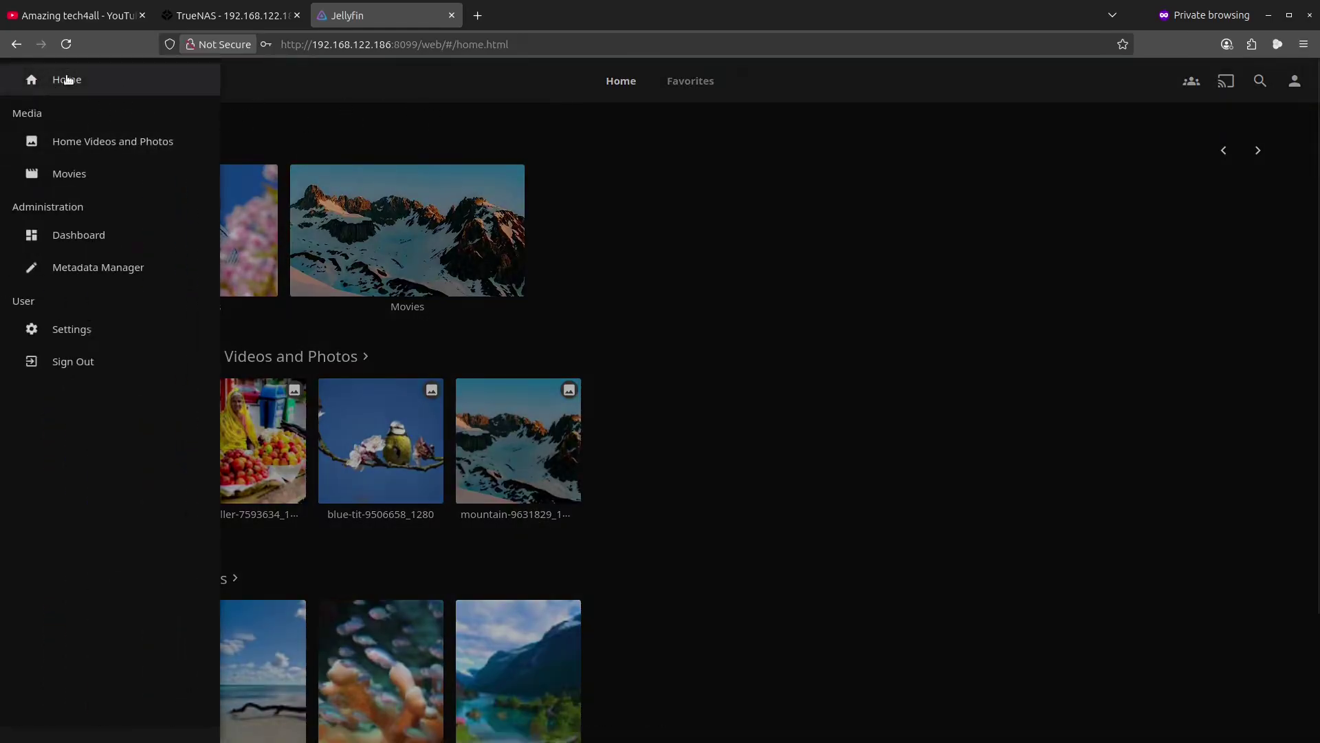
click(78, 234)
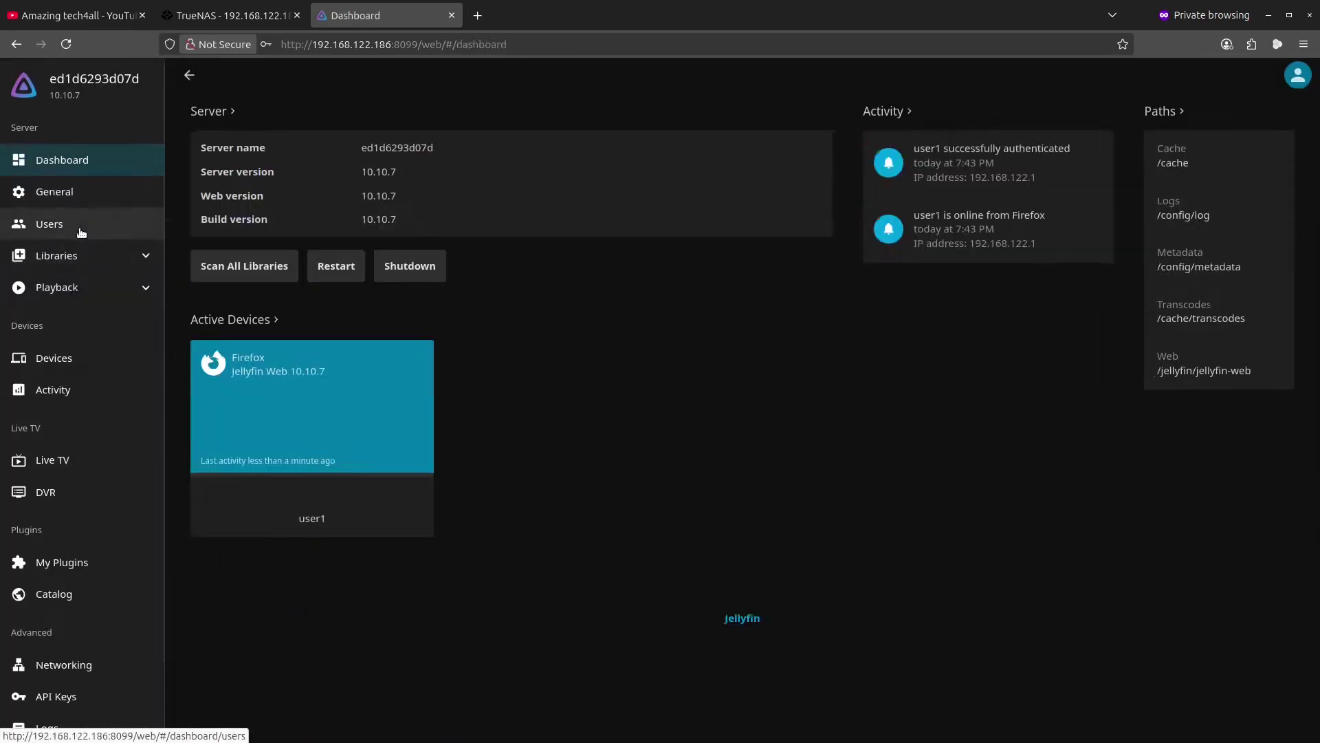
click(69, 460)
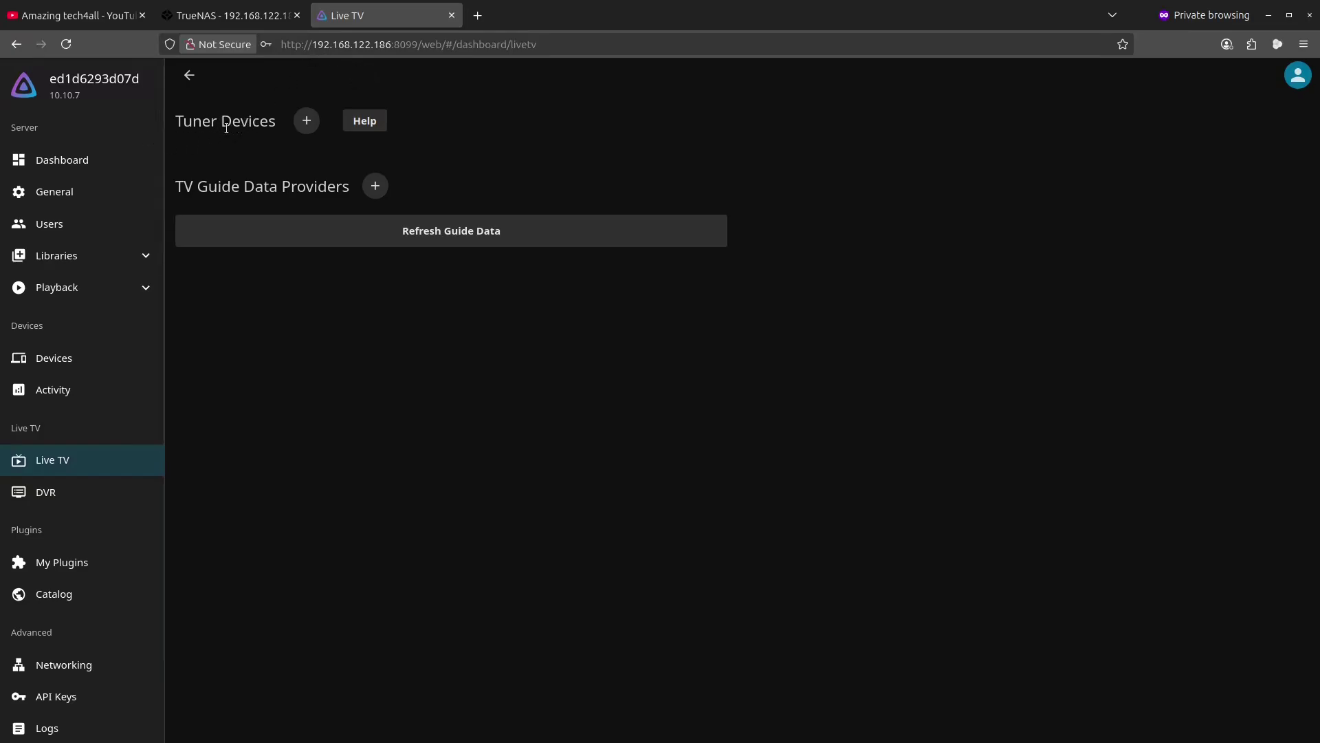
- Add a new tuner device and set its tuner type to M3U Tuner
click(305, 120)
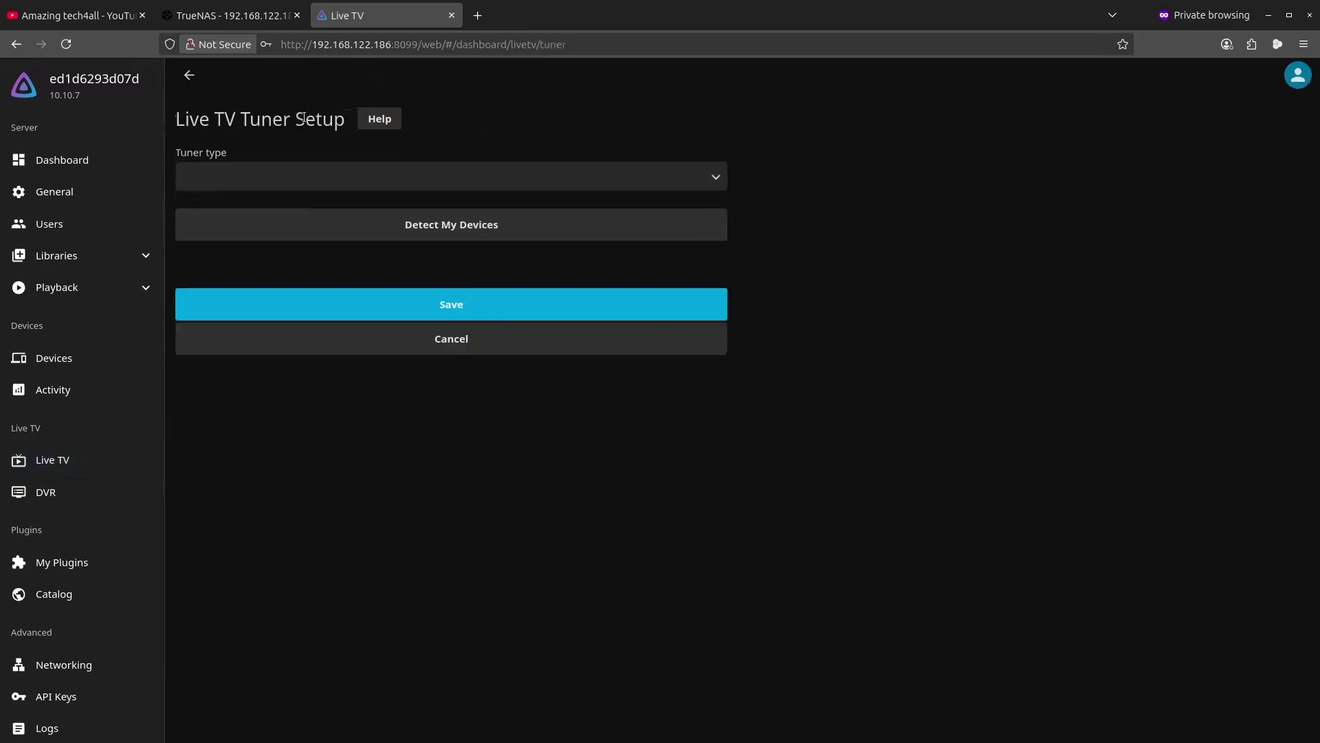
click(720, 178)
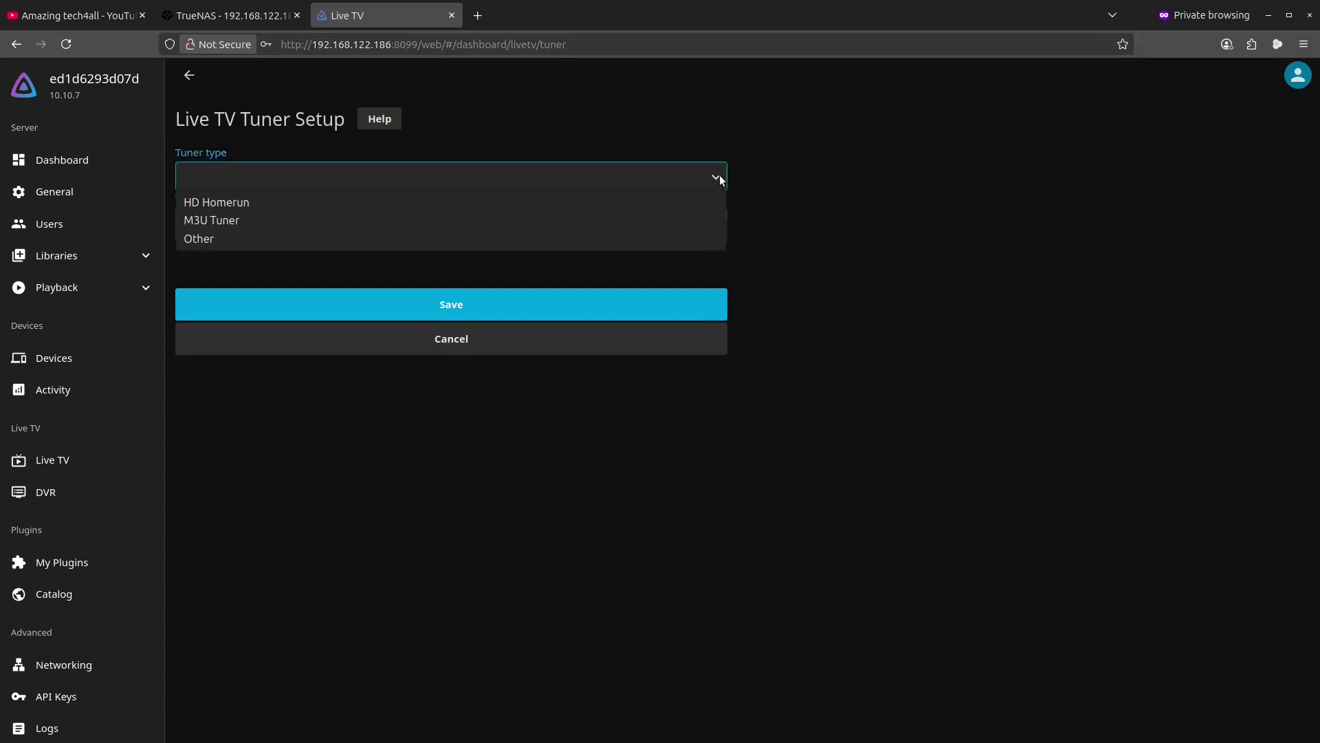
click(213, 226)
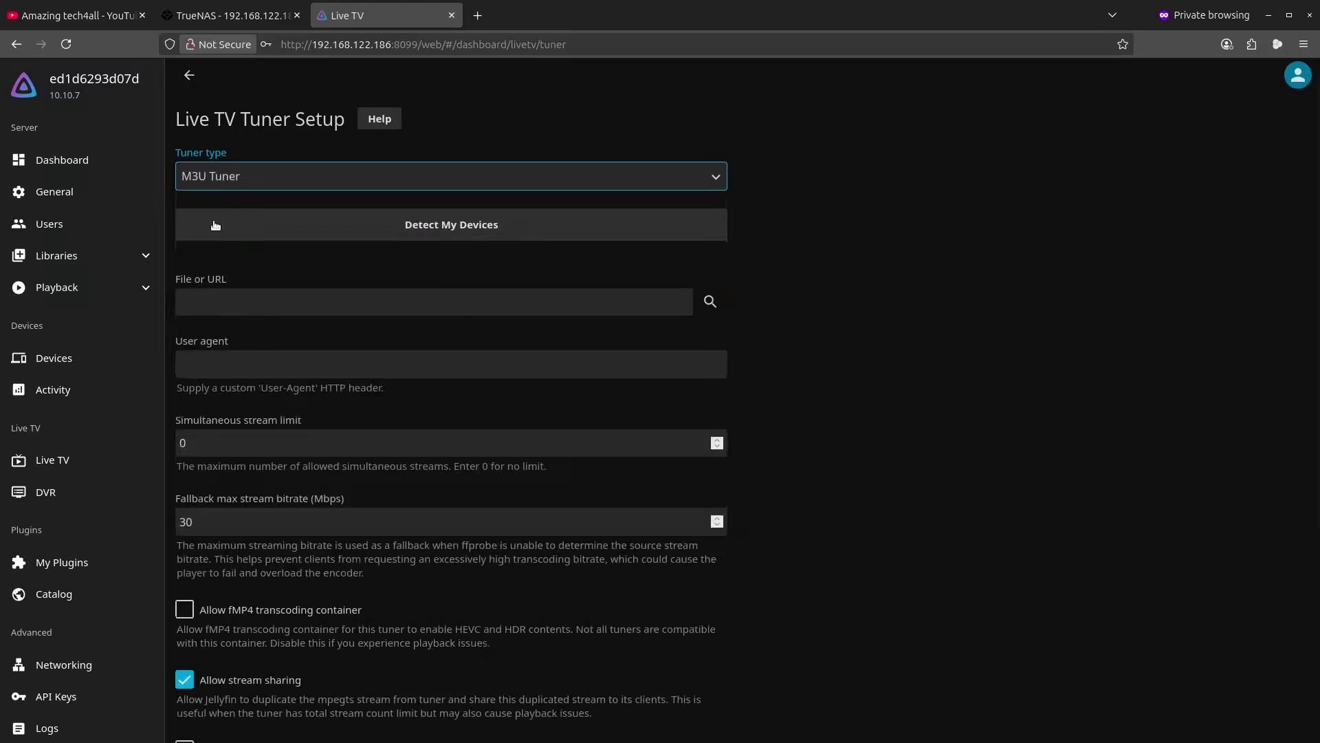
- Search Google for 'm3u github' in a new private tab, fixing the typo first
click(479, 15)
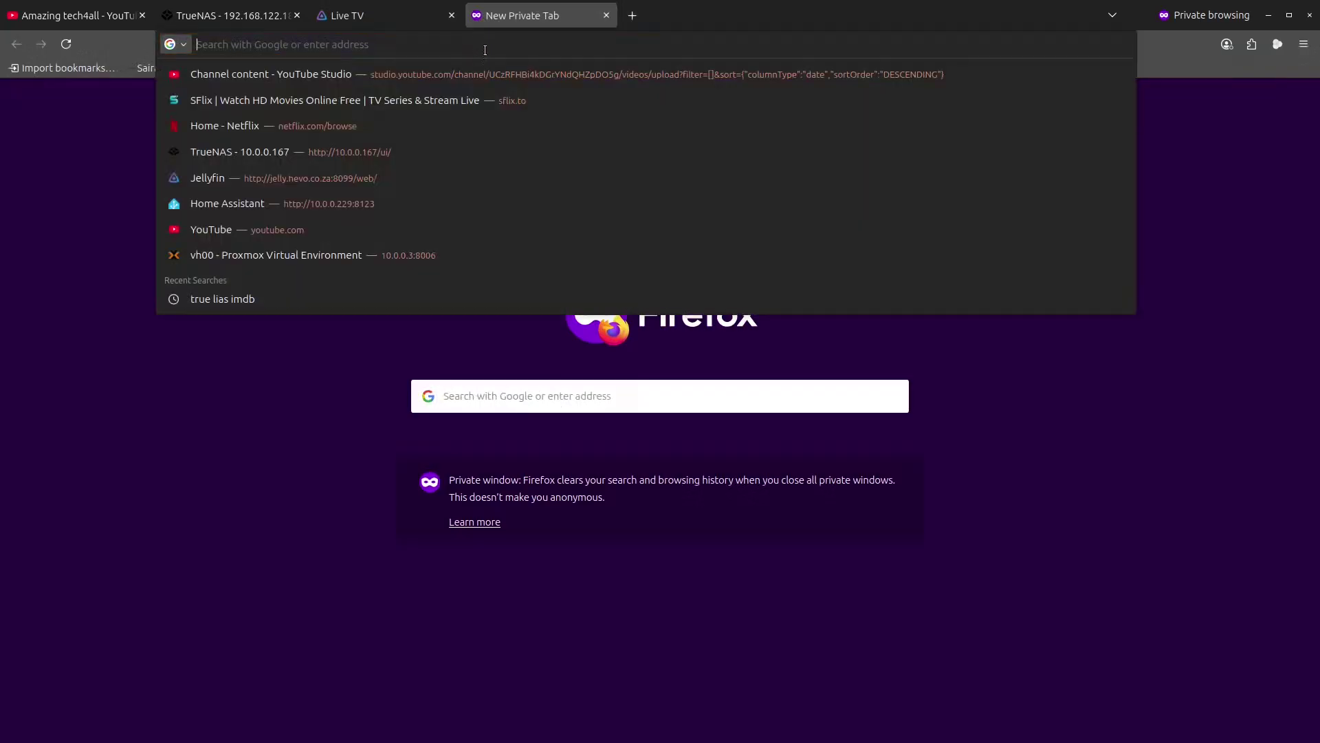
text(m3u)
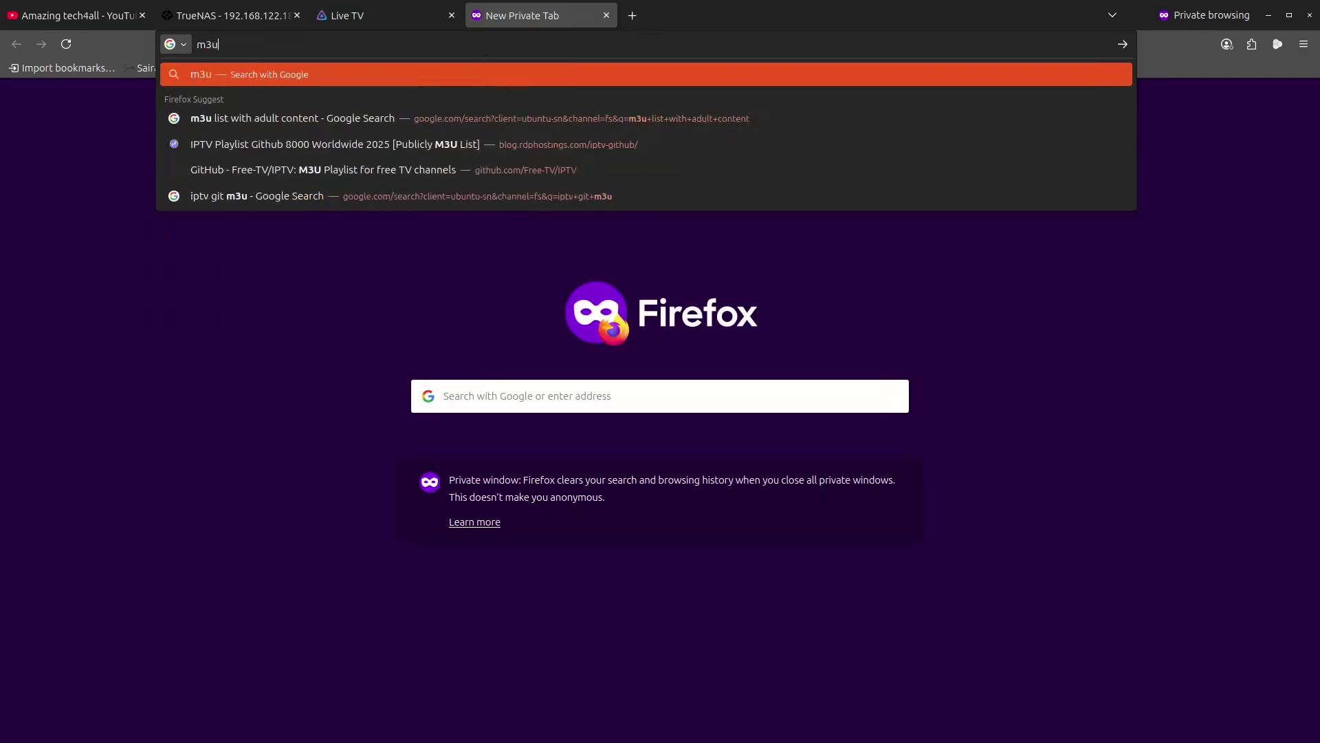
text( girhub)
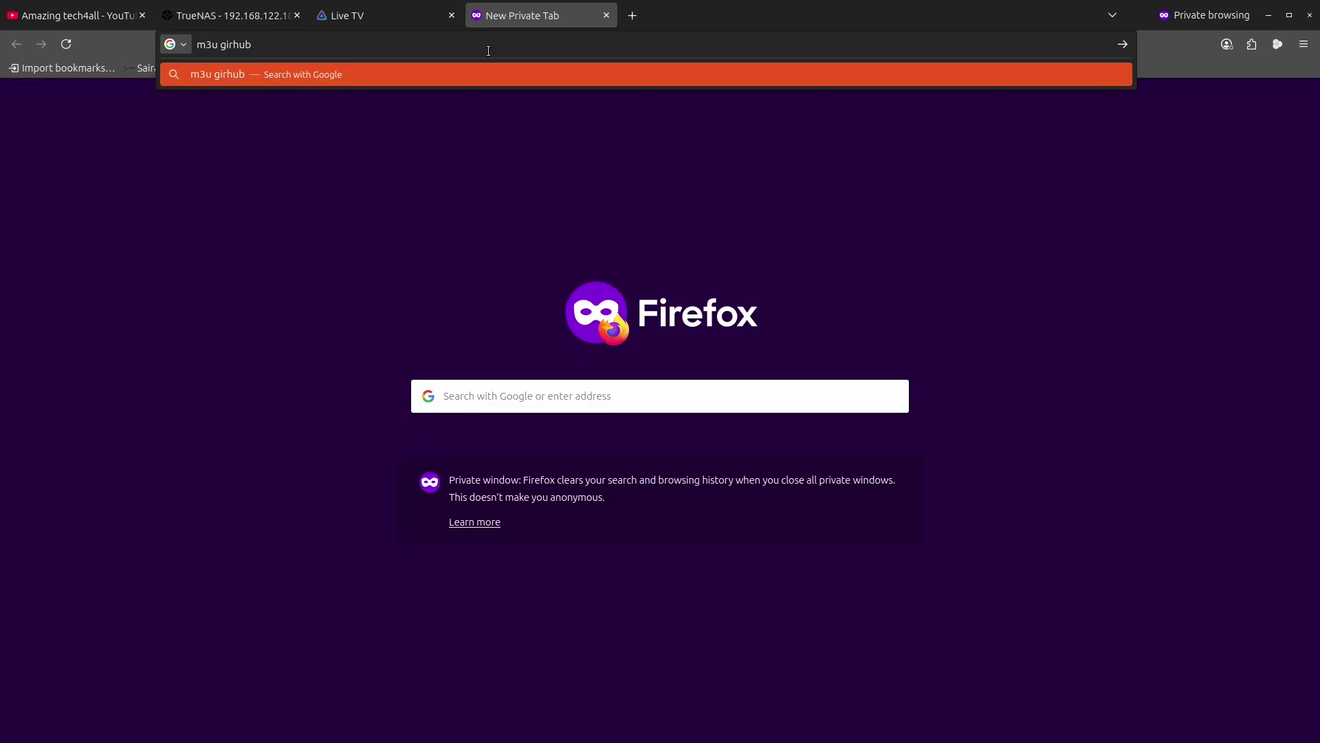
key(BackSpace)
text(t)
key(Return)
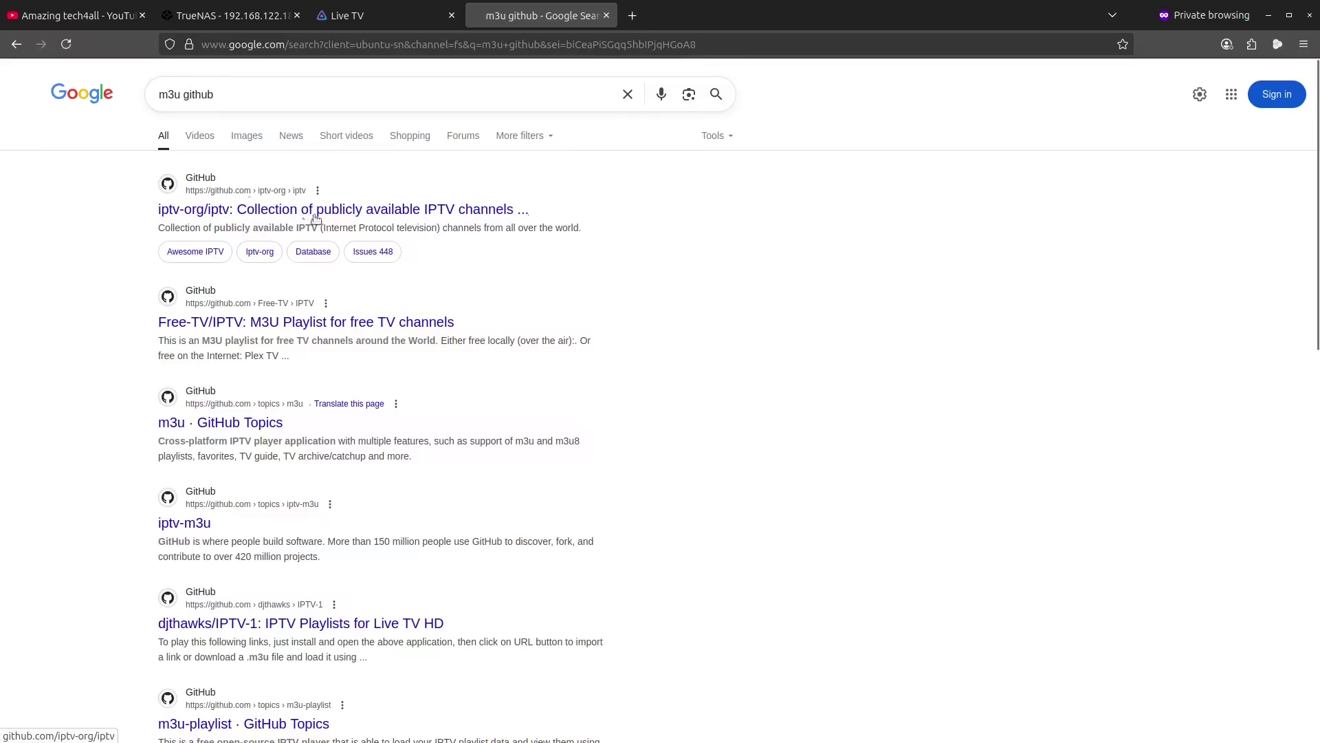
- Open the iptv-org/iptv repository and copy its main index.m3u playlist URL
click(274, 206)
scroll(473, 457, down, 5)
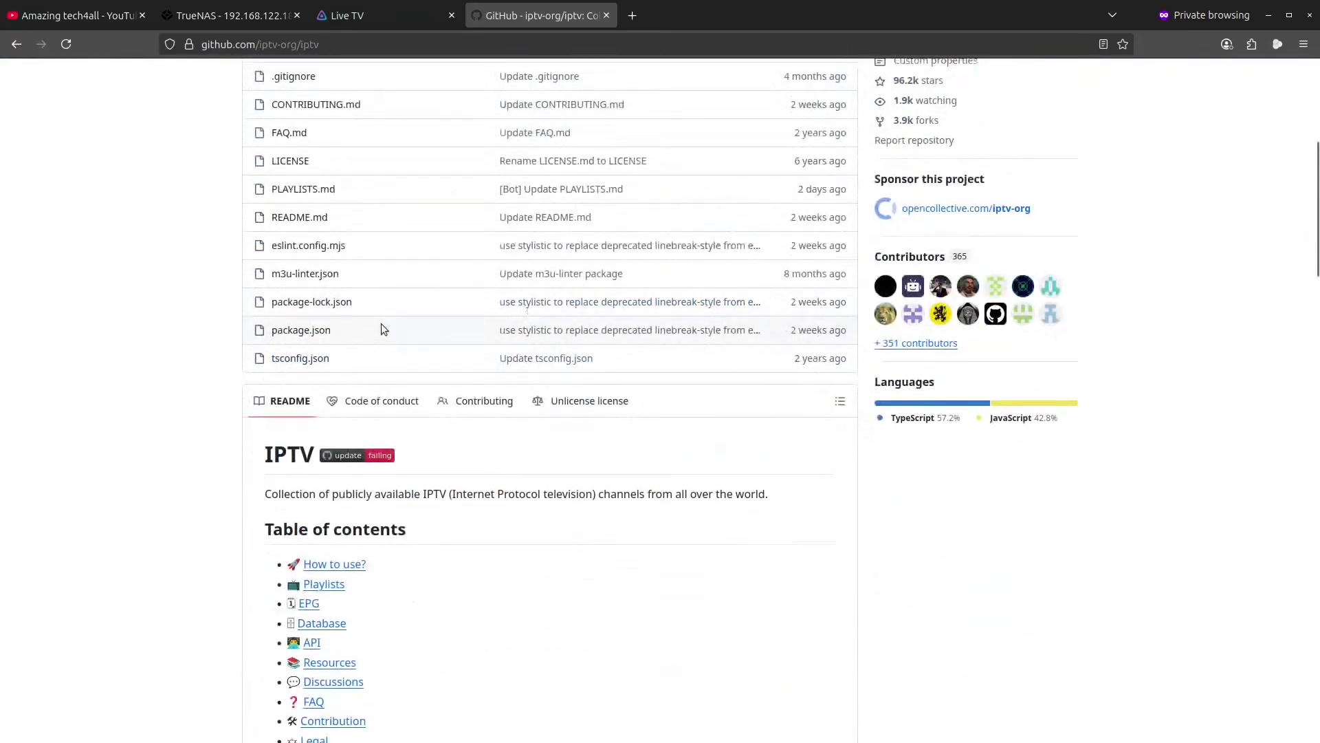
scroll(381, 324, up, 1)
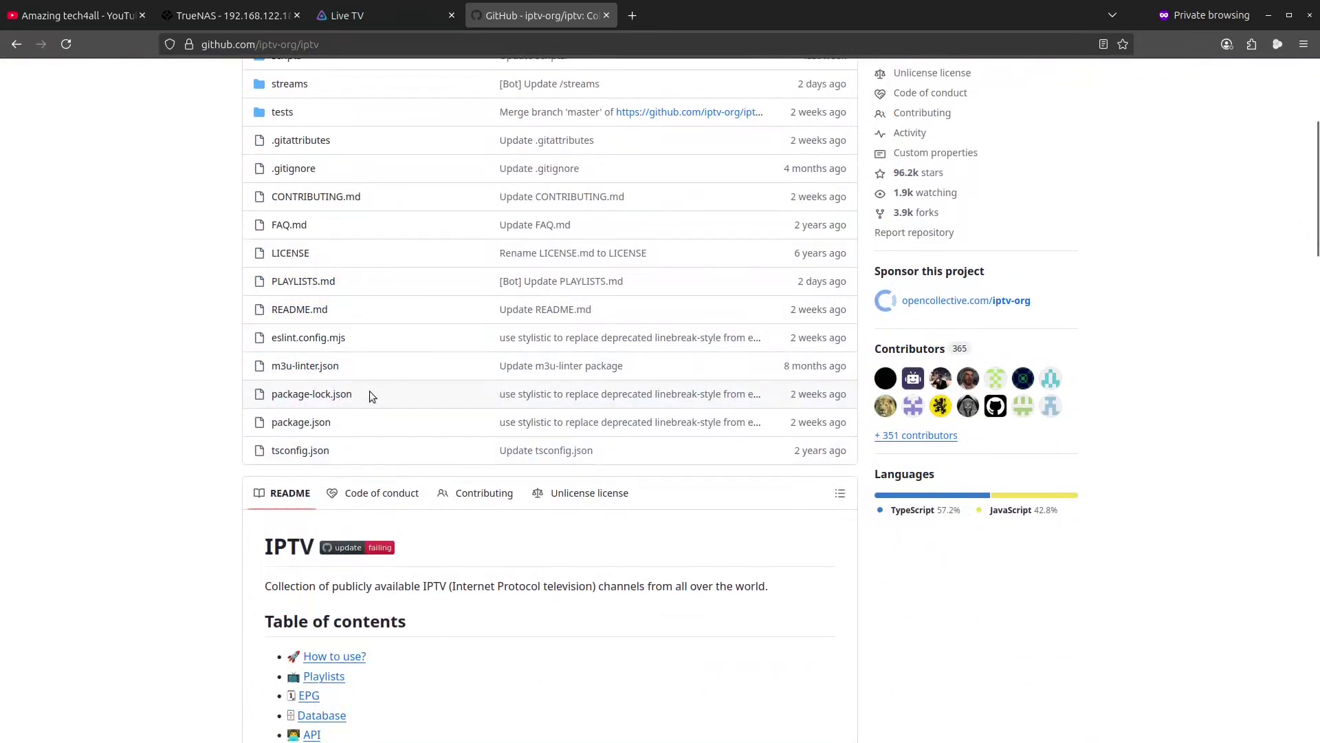
scroll(371, 393, down, 12)
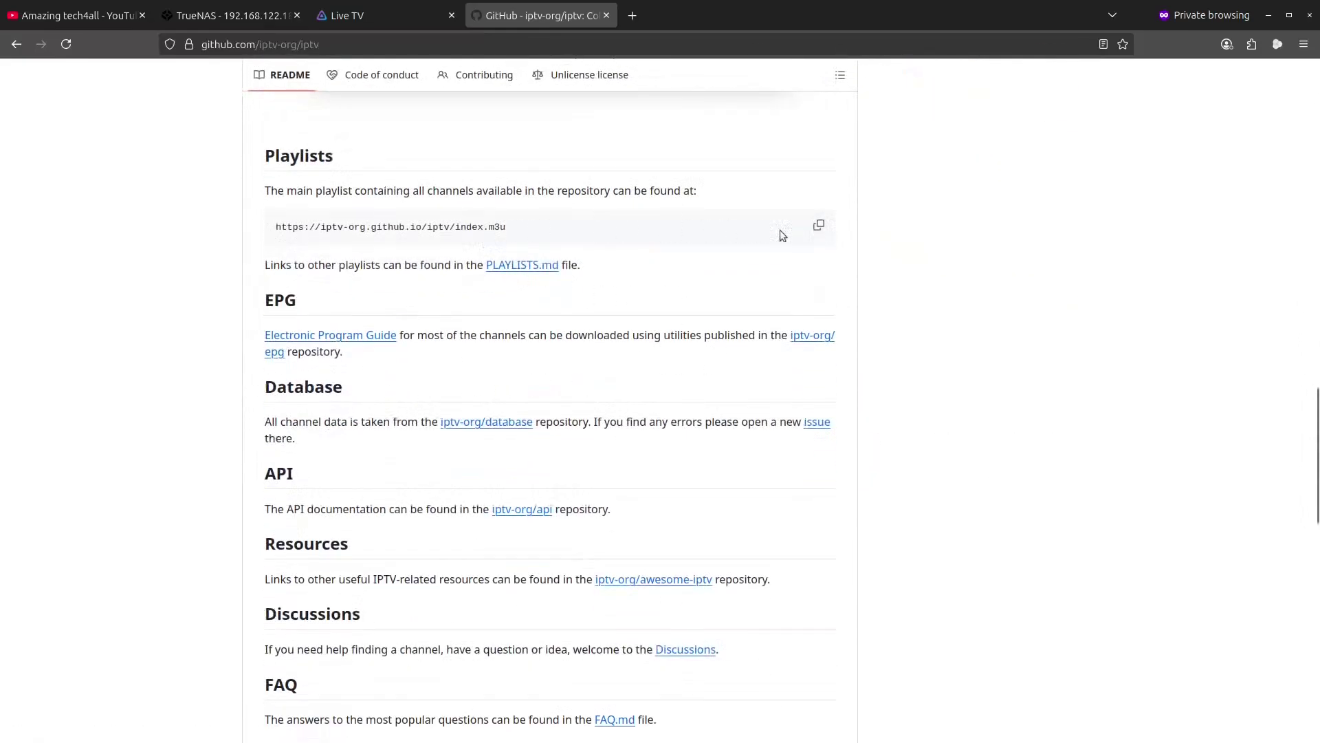
click(818, 225)
- Paste the index.m3u URL into the tuner's File or URL field and save the M3U tuner
click(366, 19)
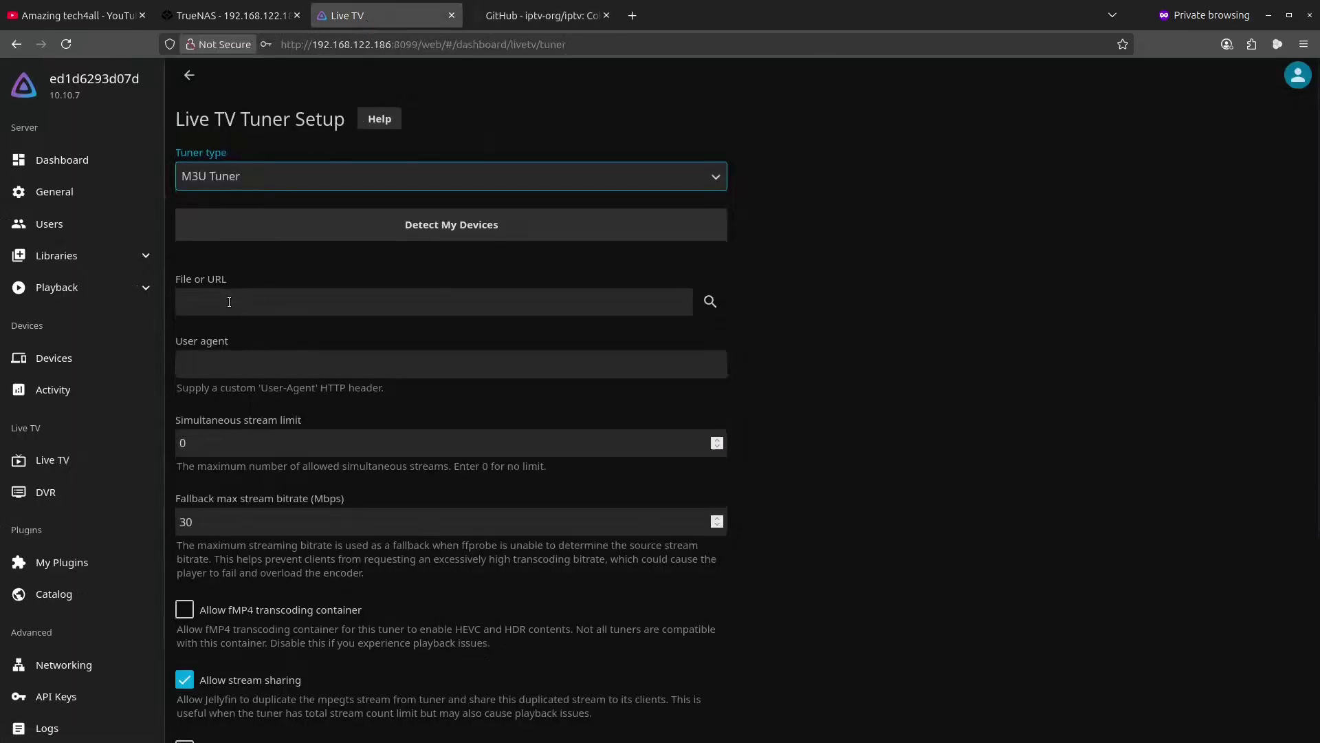
click(229, 301)
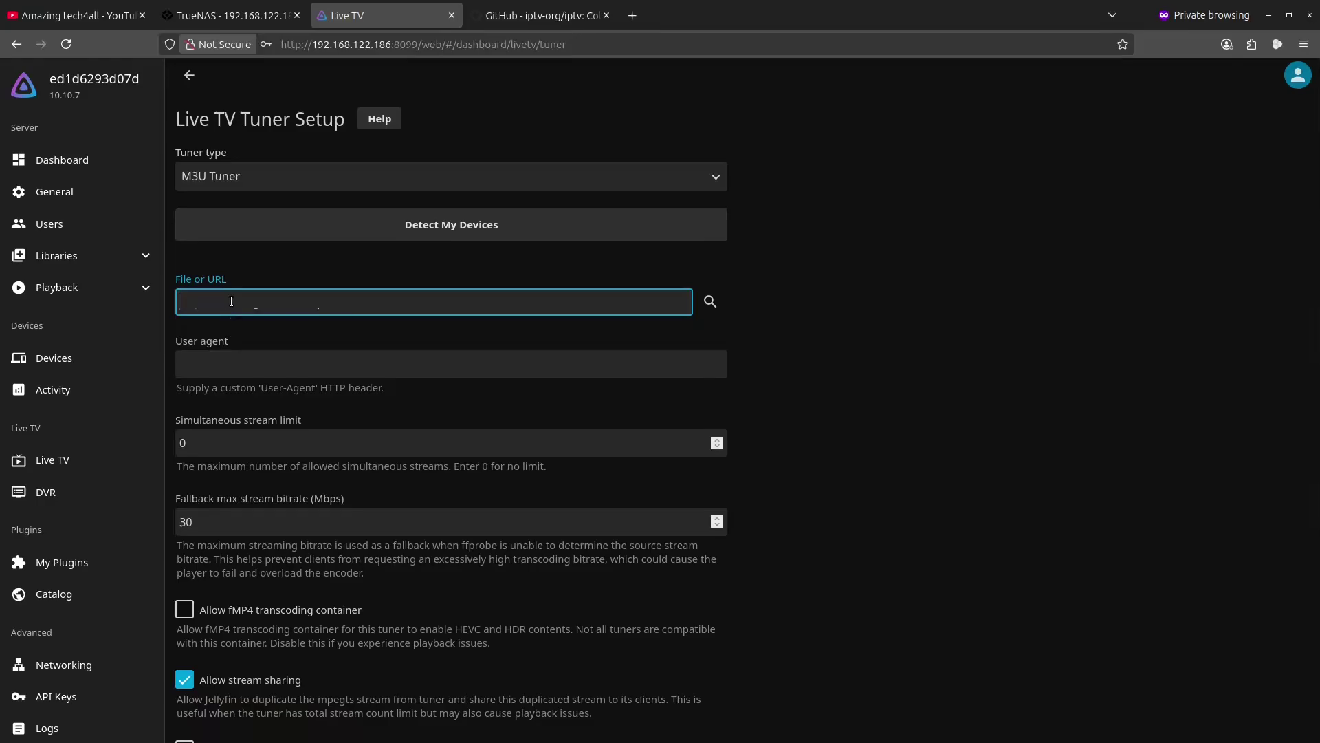
key(ctrl+v)
scroll(851, 462, down, 4)
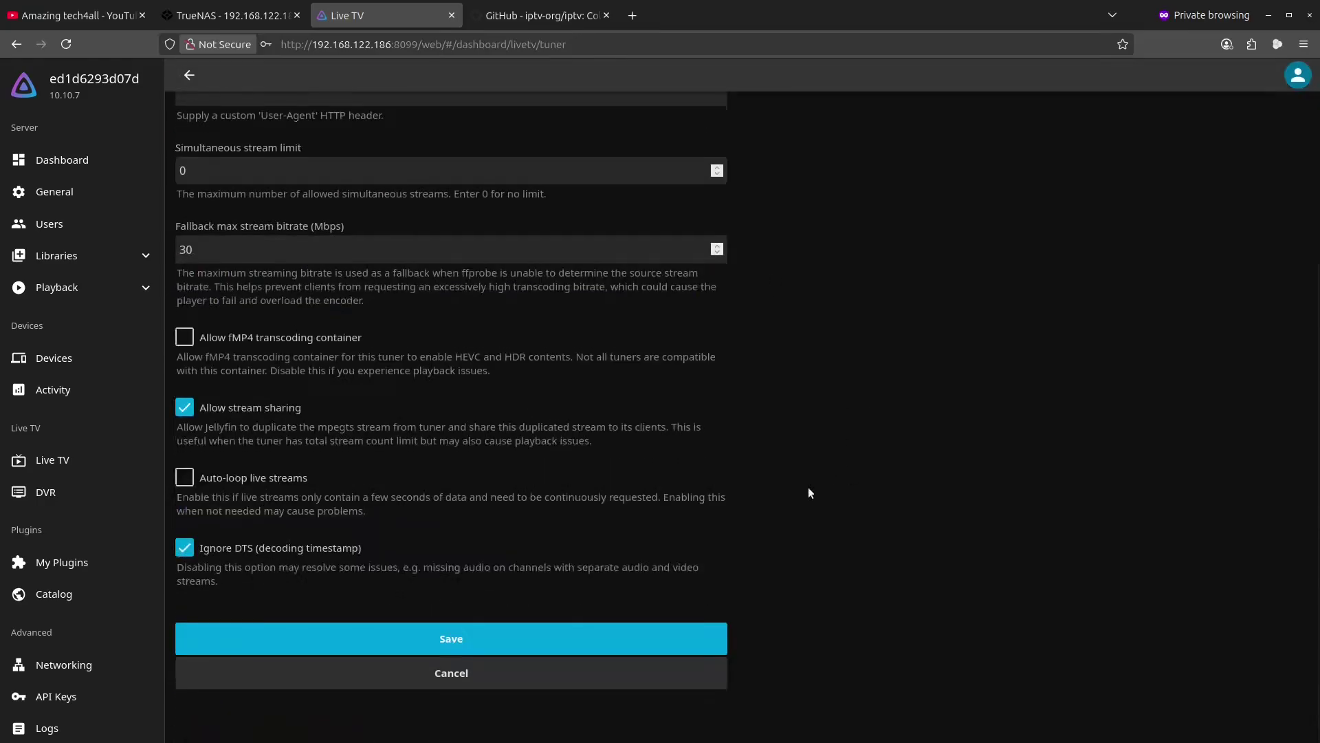
click(426, 646)
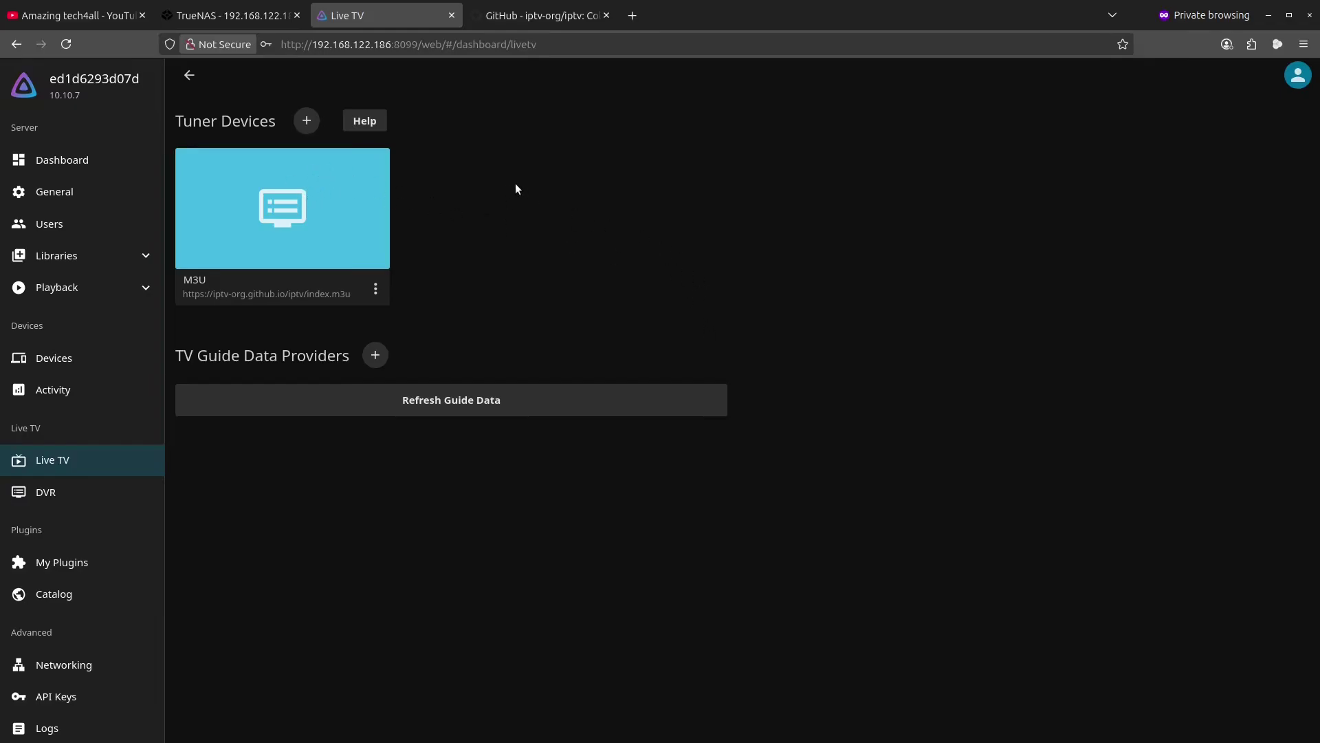
- Go home, open the Live TV library, and check the still-empty On Now and Shows views
click(93, 88)
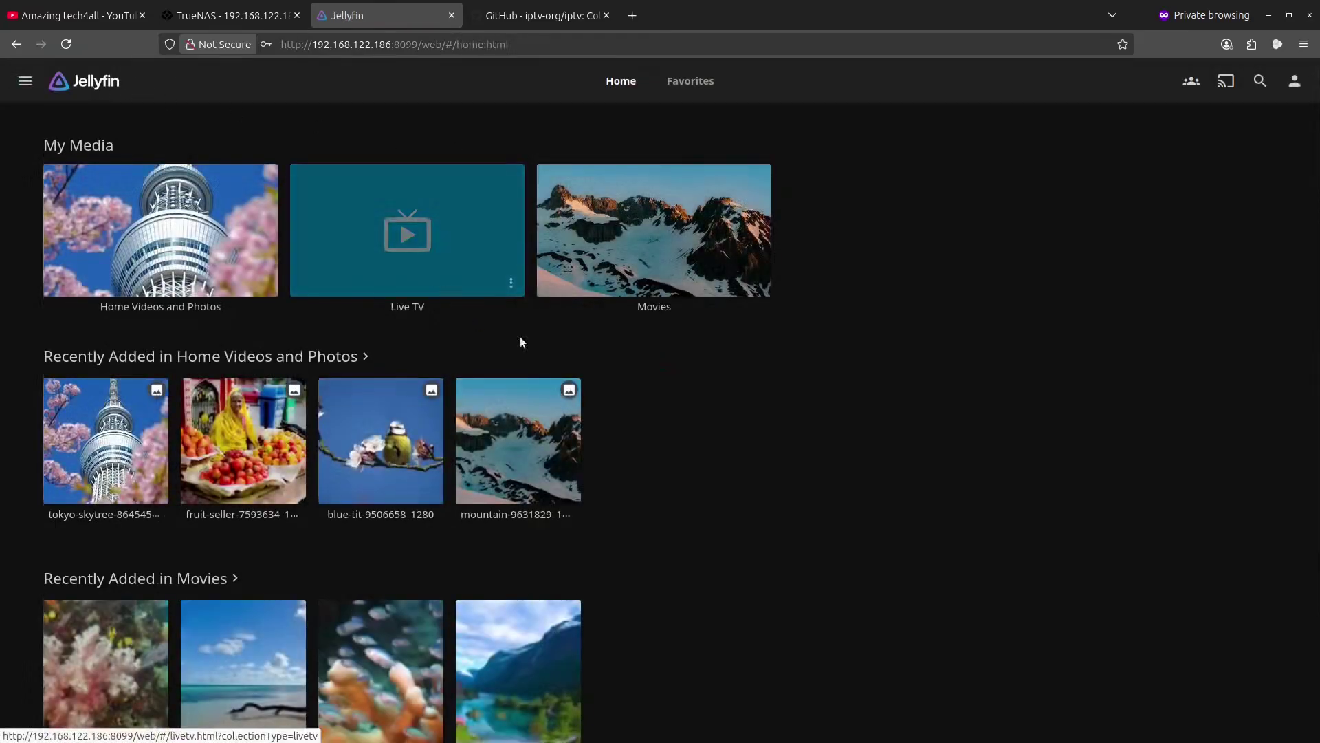
click(443, 209)
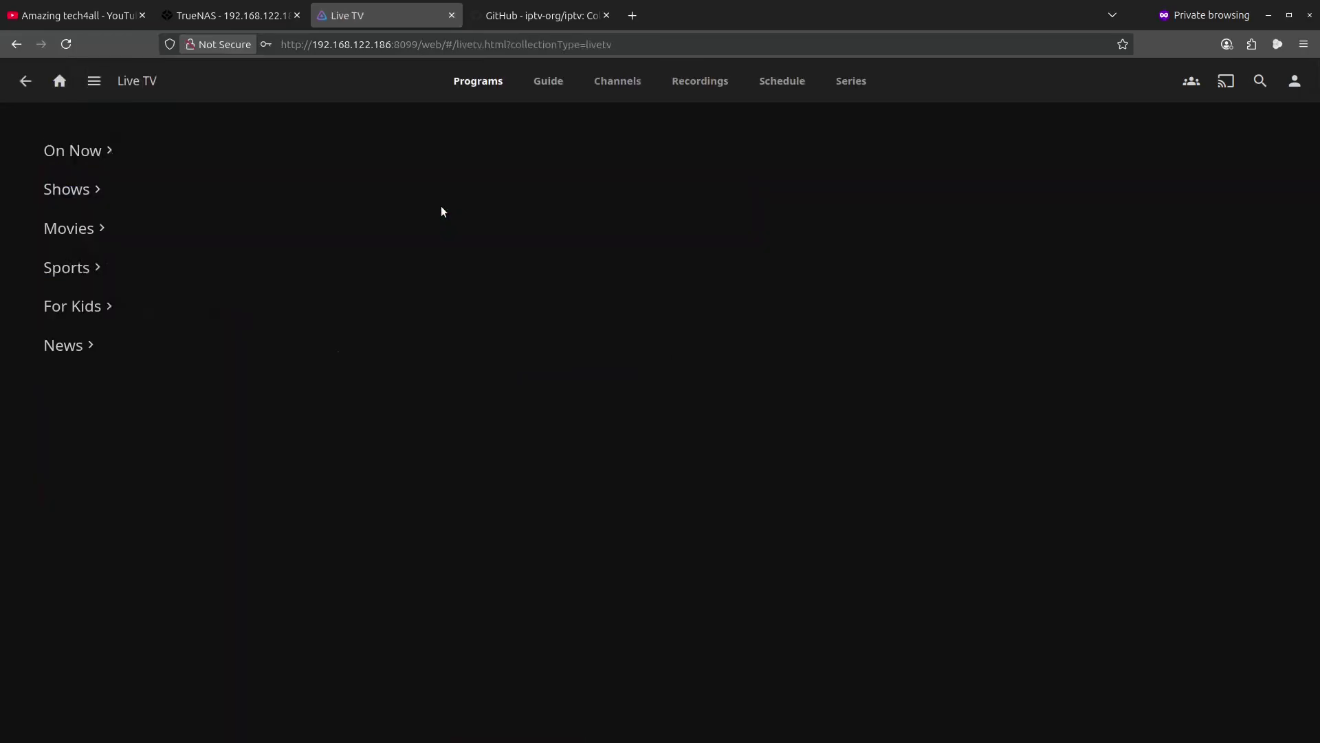
click(85, 150)
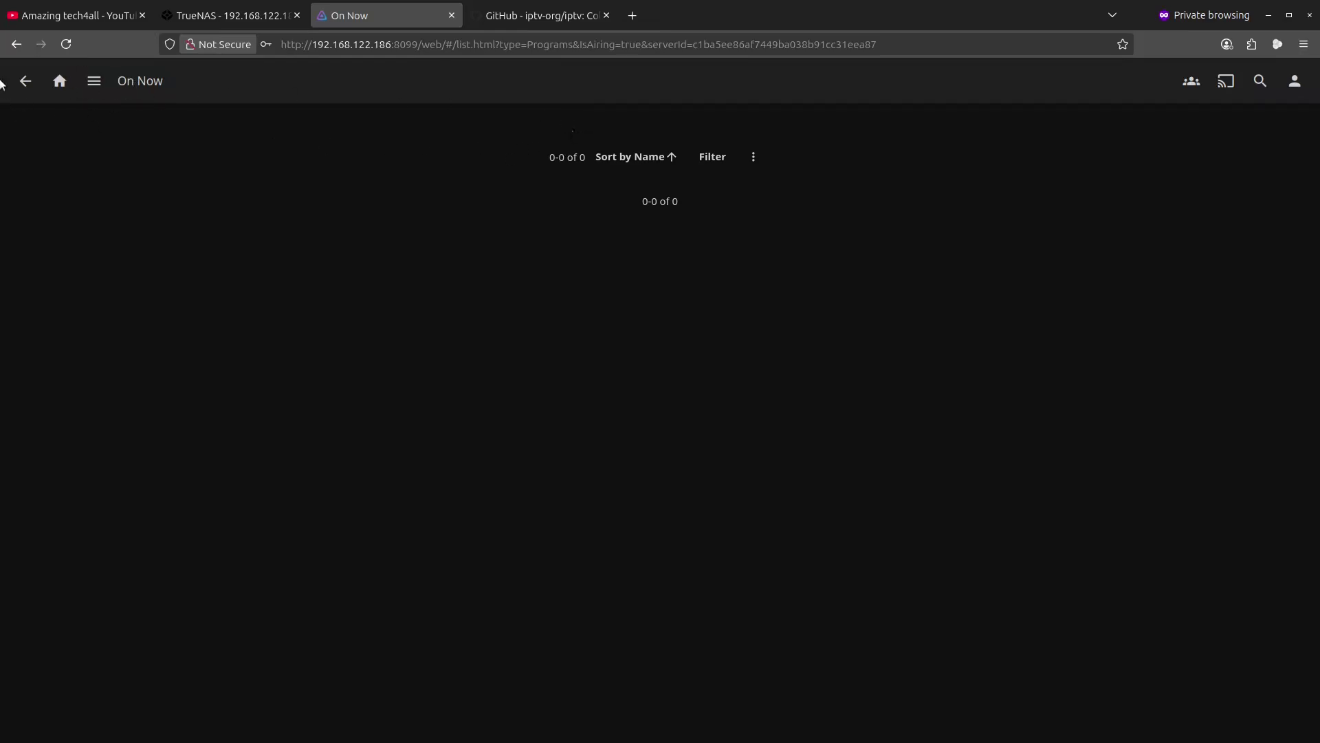
click(26, 80)
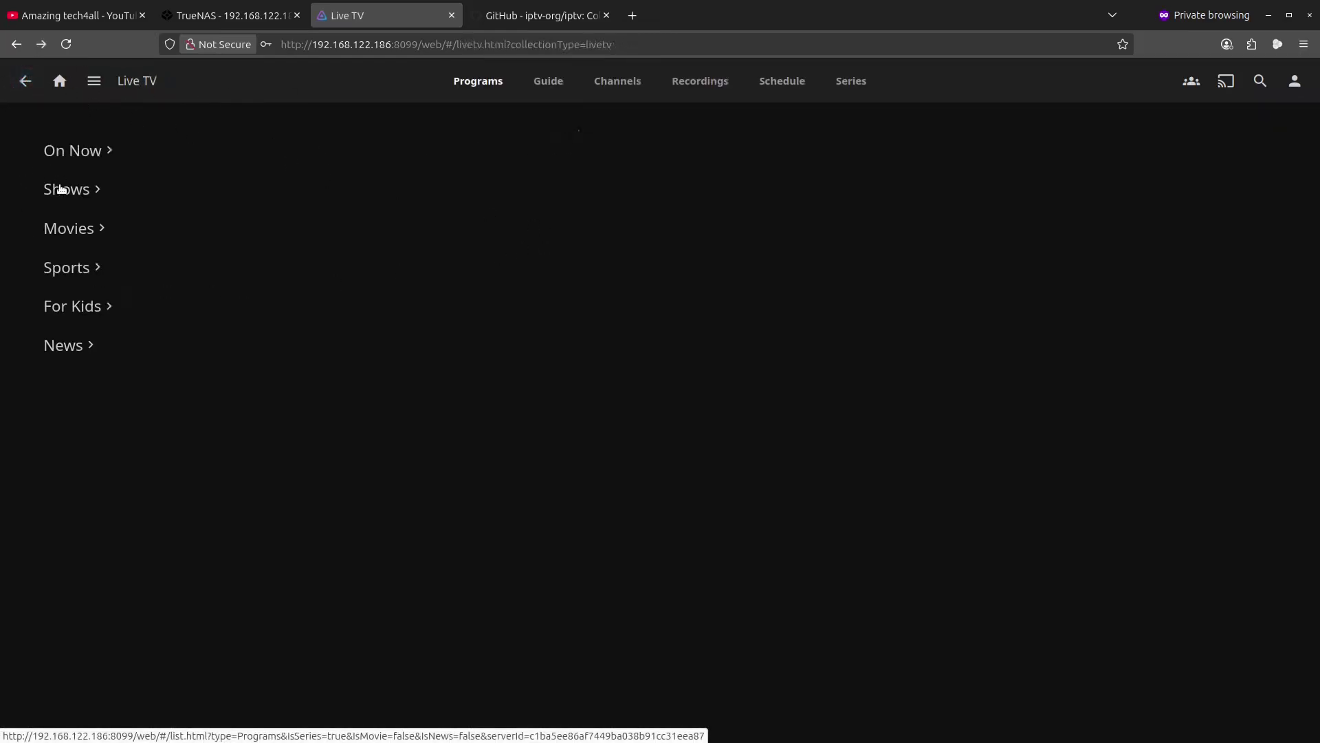
click(60, 188)
click(21, 80)
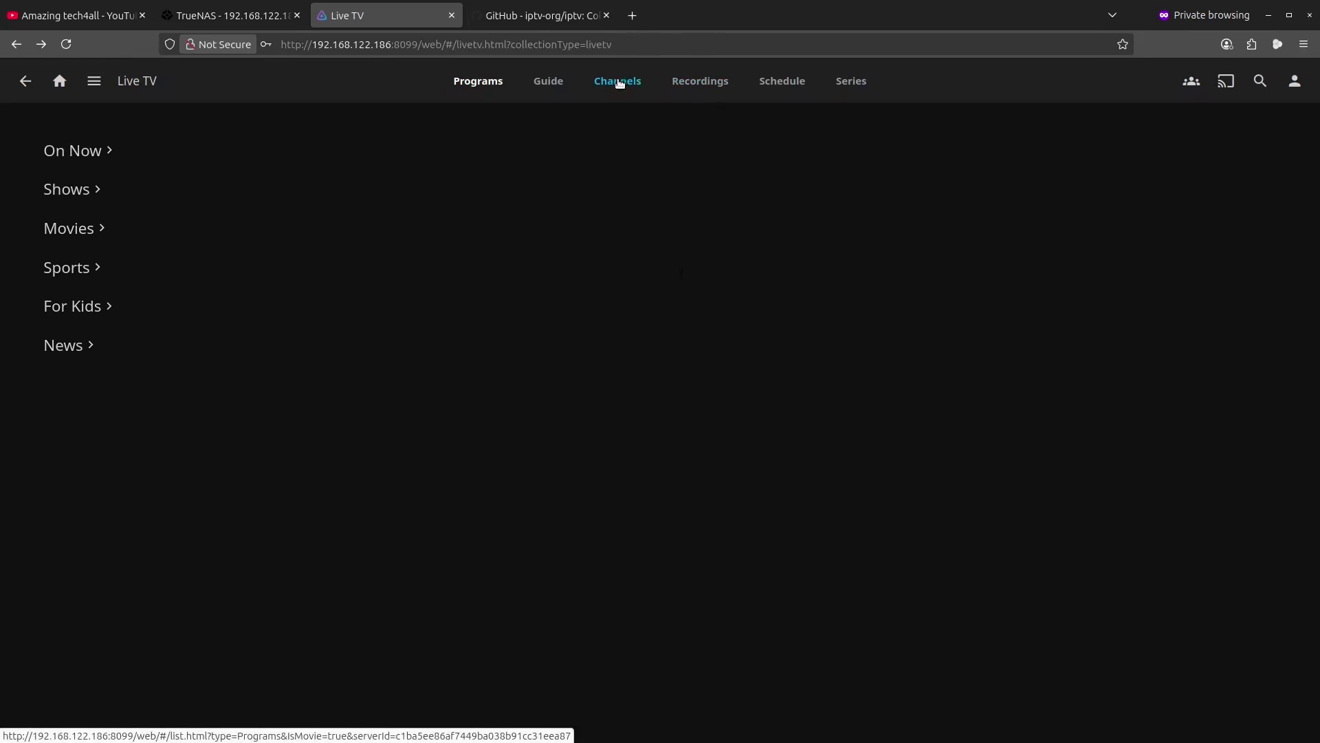
- Show the full Live TV channel list and scroll through the first page of channels
click(617, 81)
scroll(865, 496, down, 8)
scroll(865, 496, down, 10)
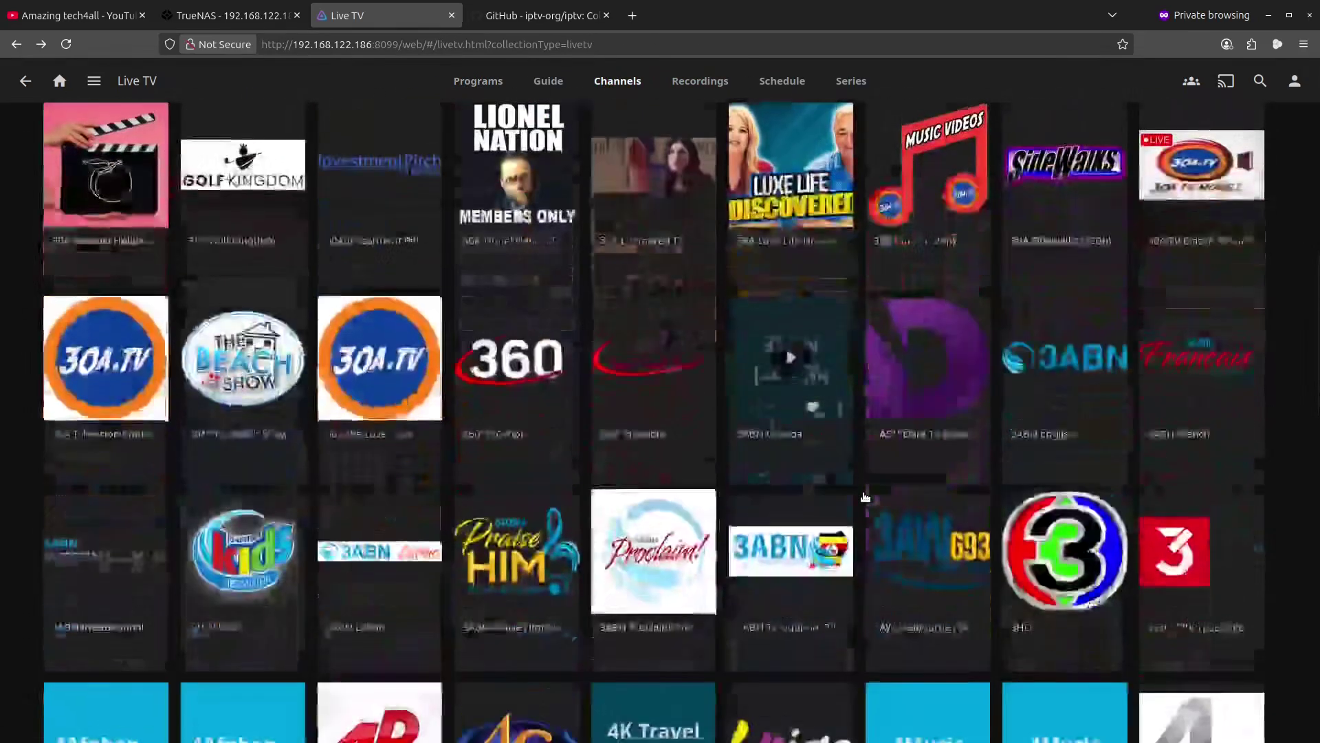
scroll(867, 487, up, 3)
scroll(868, 487, up, 12)
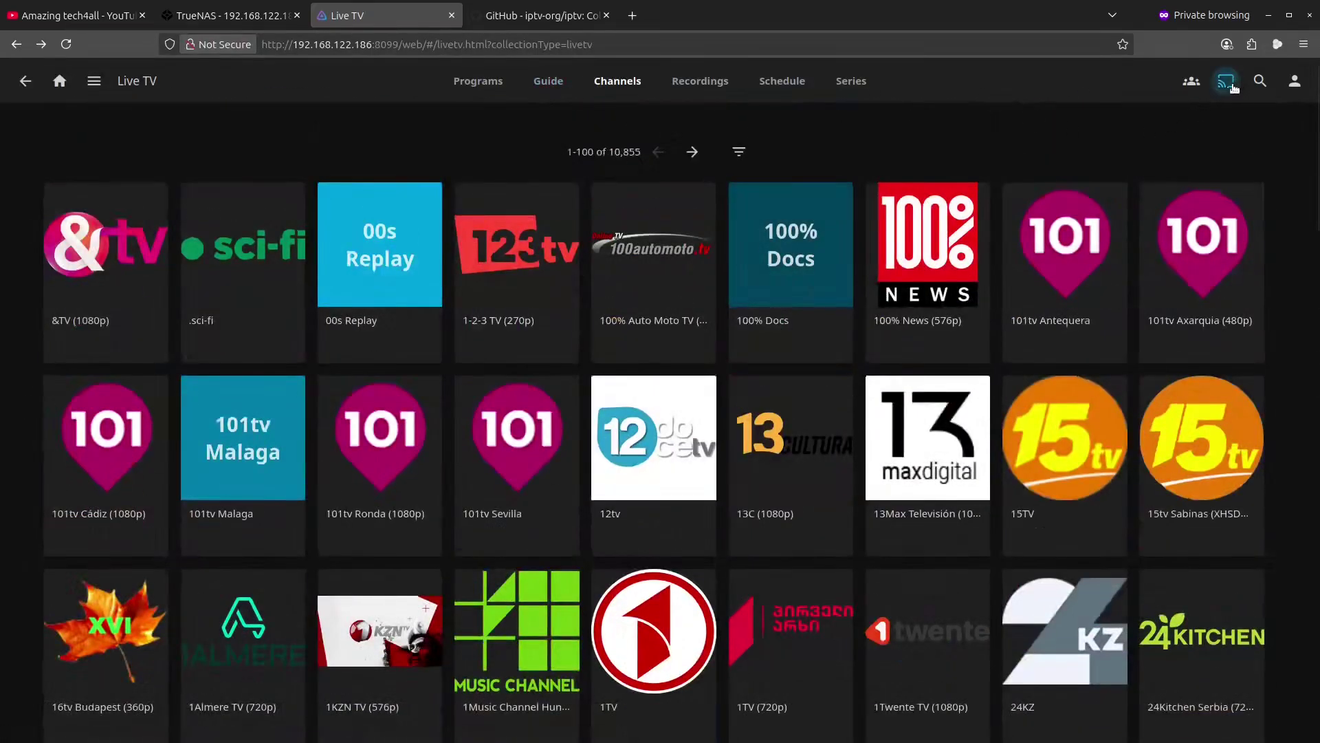
- Page forward past channels 101-200 to reach channels 201-300 of 10,855
click(691, 152)
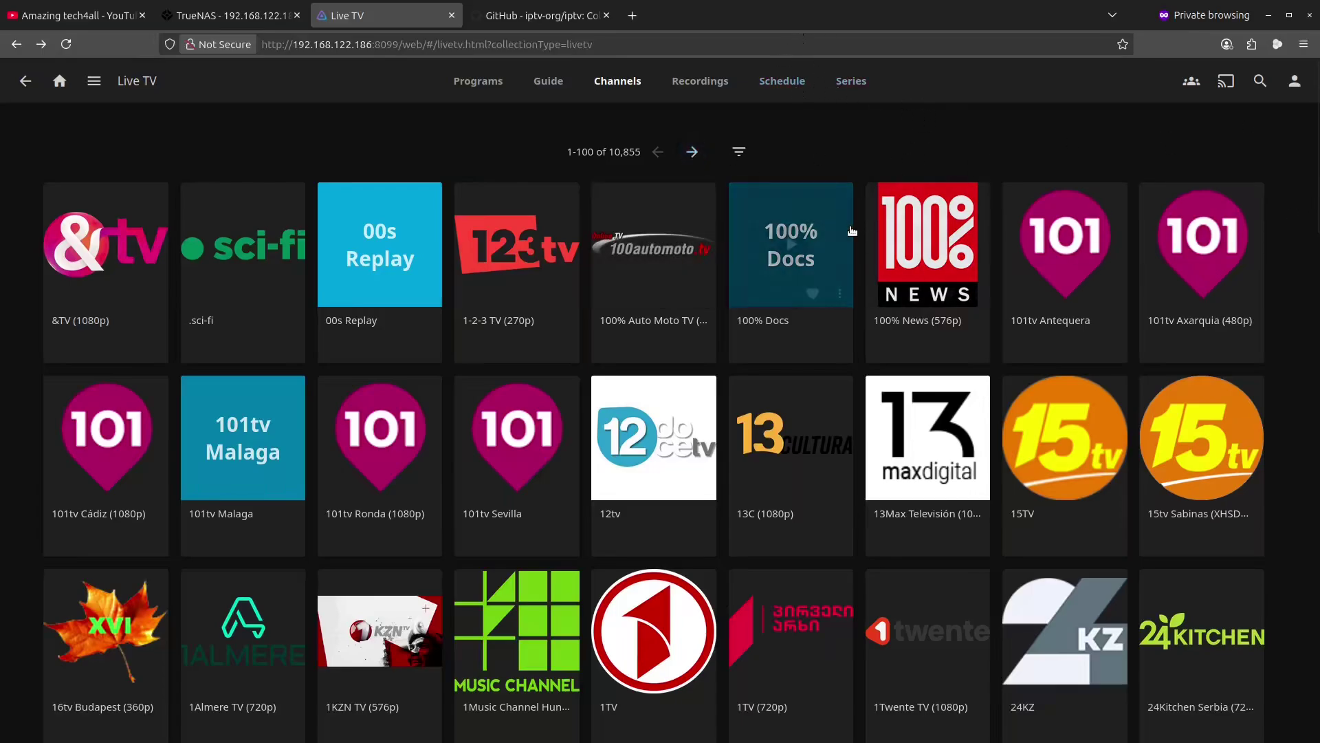
scroll(851, 230, down, 5)
scroll(851, 231, down, 20)
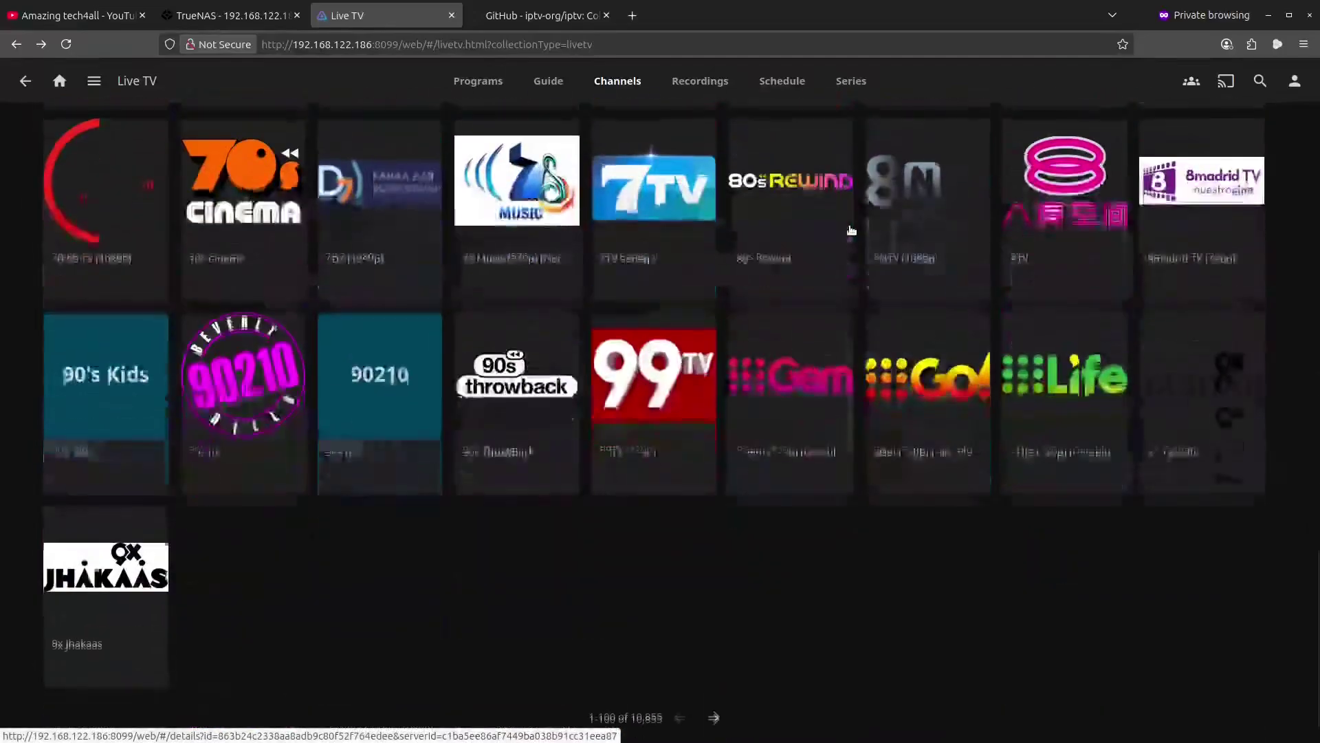
scroll(929, 275, down, 3)
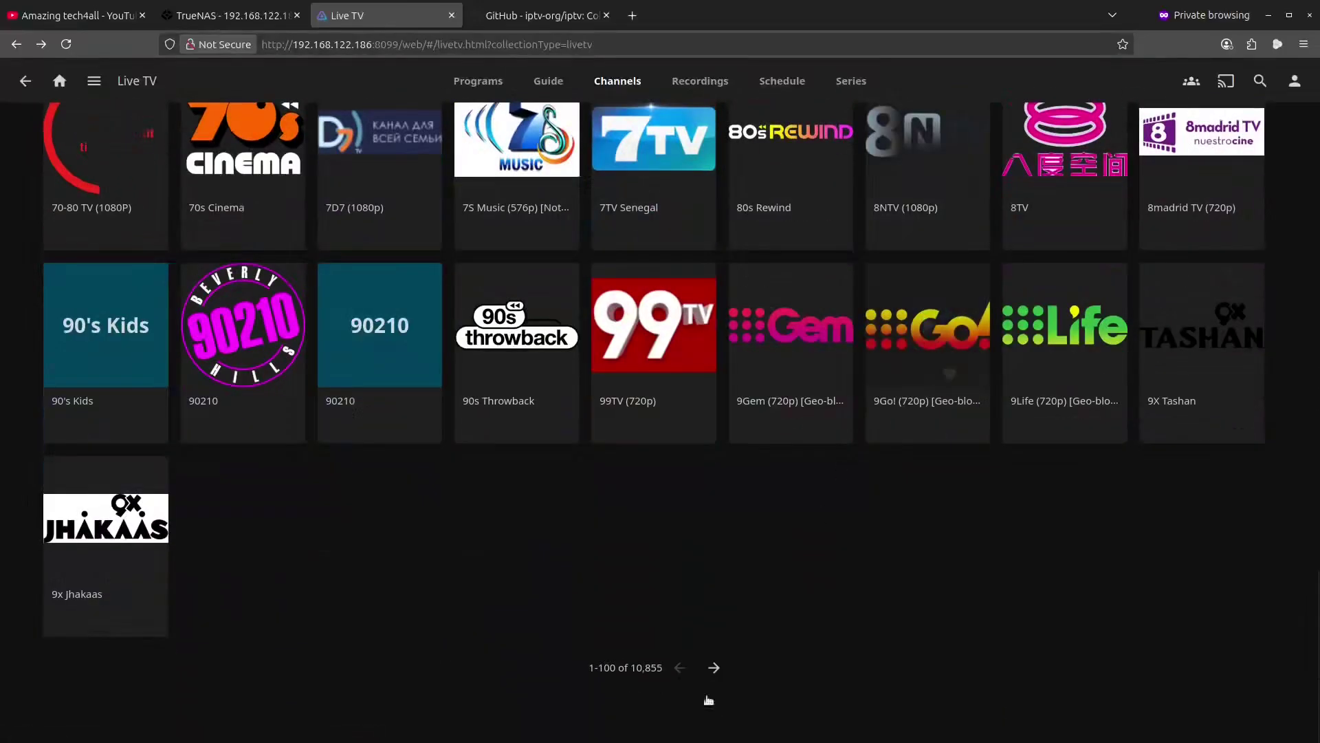
click(714, 668)
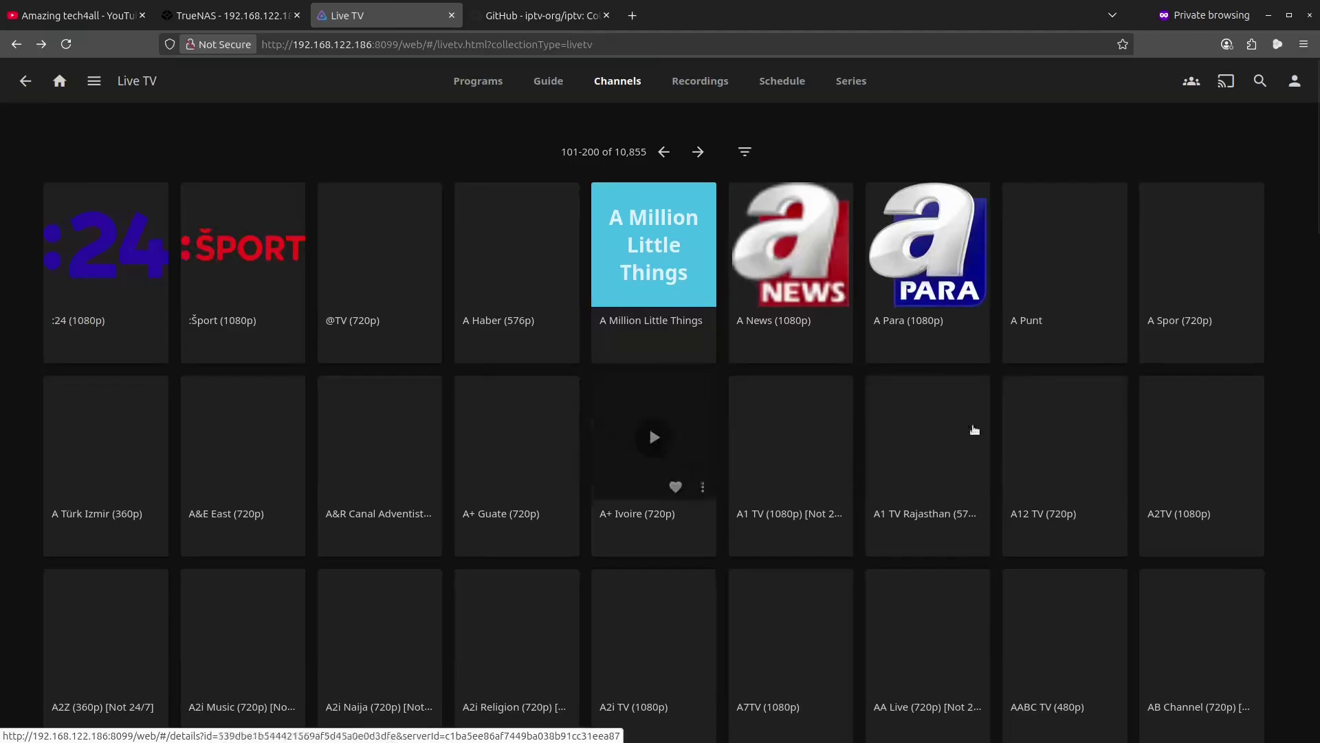
scroll(922, 433, down, 10)
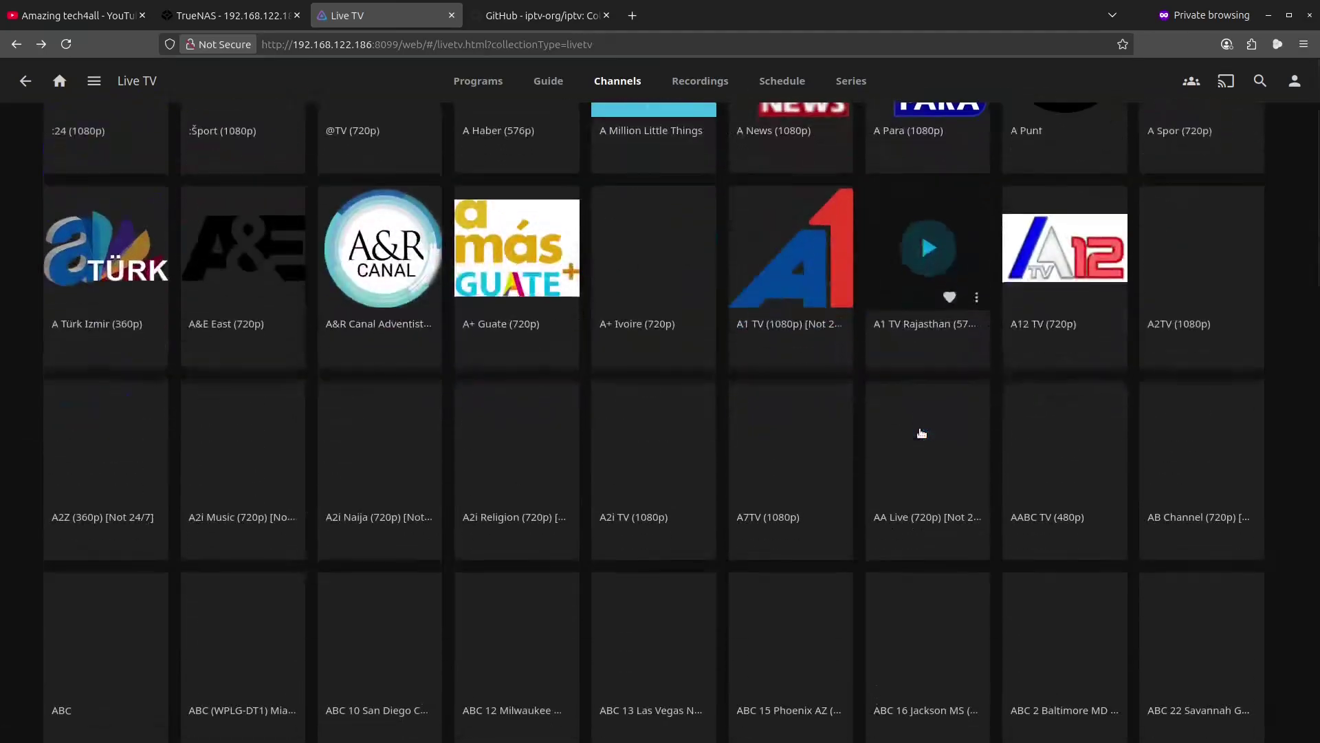
scroll(922, 433, down, 5)
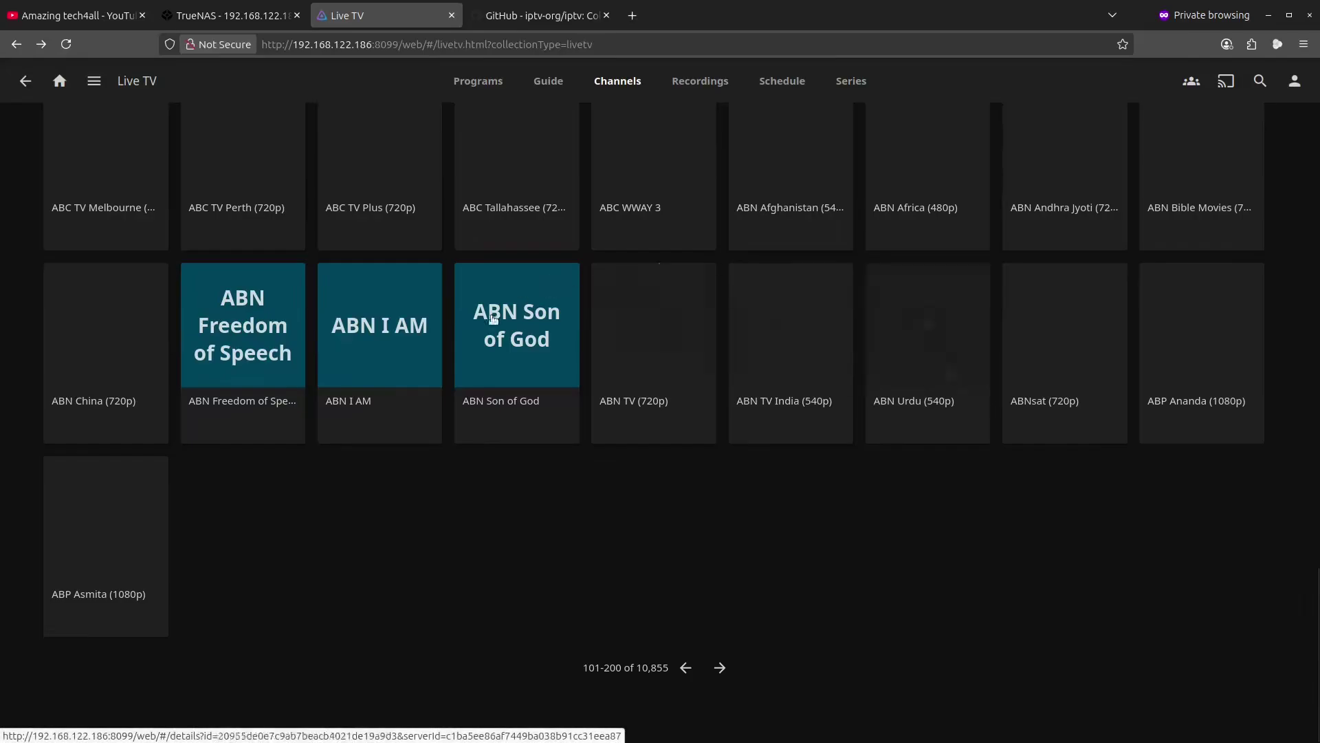
click(720, 667)
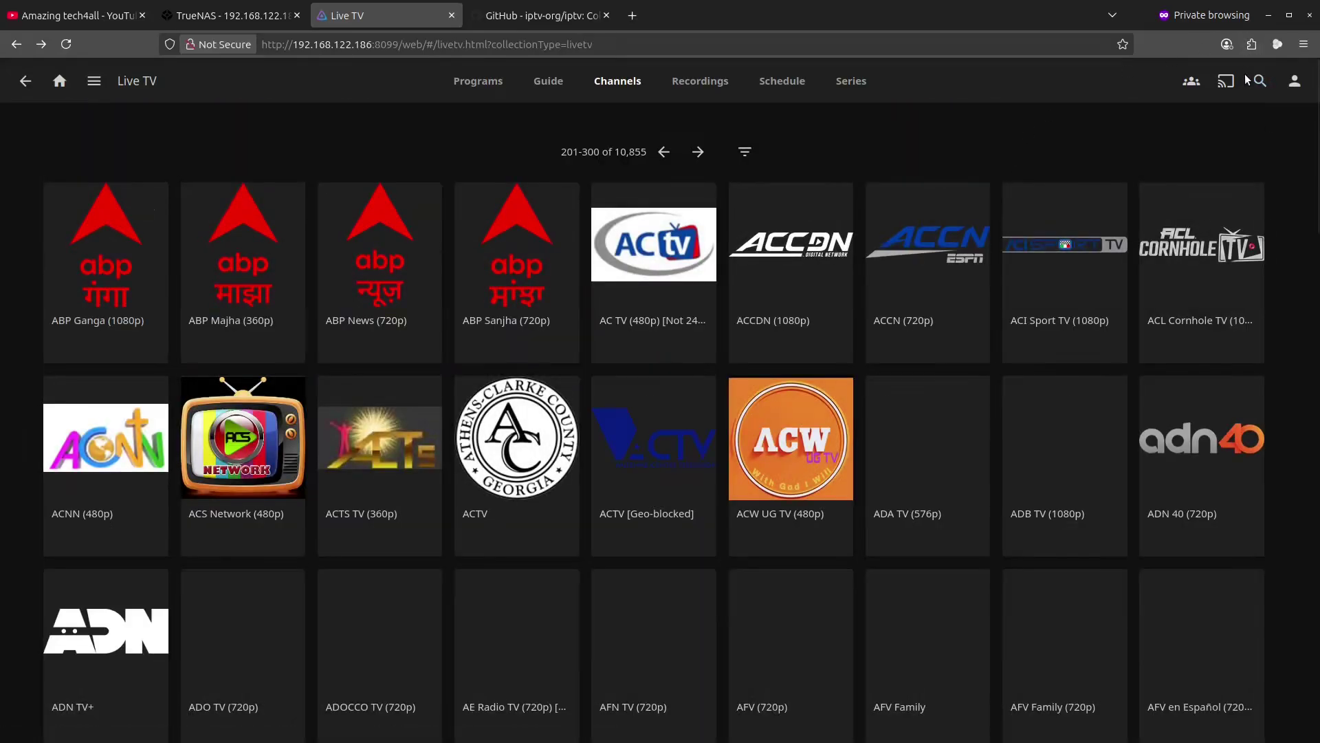
- Search Live TV for 'sky news' and play the Sky News live stream
click(1258, 82)
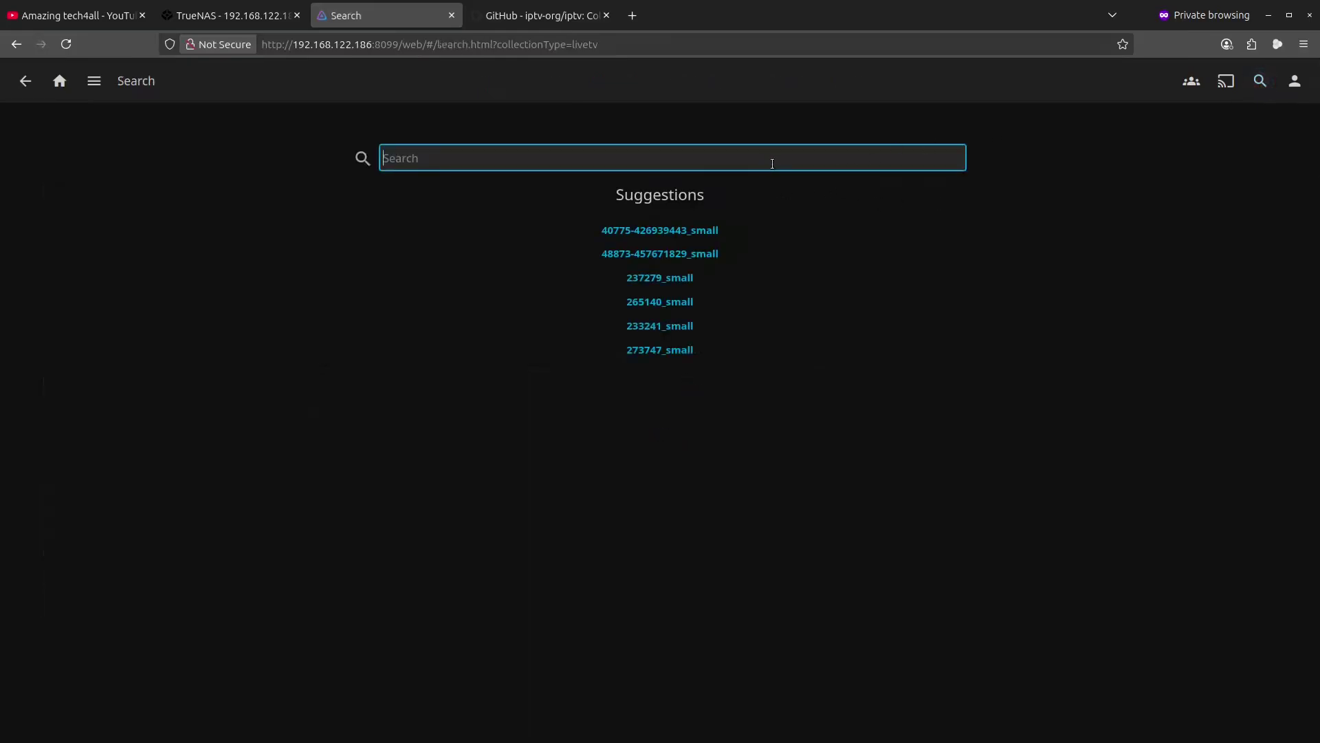
text(shy)
key(BackSpace)
key(BackSpace)
key(BackSpace)
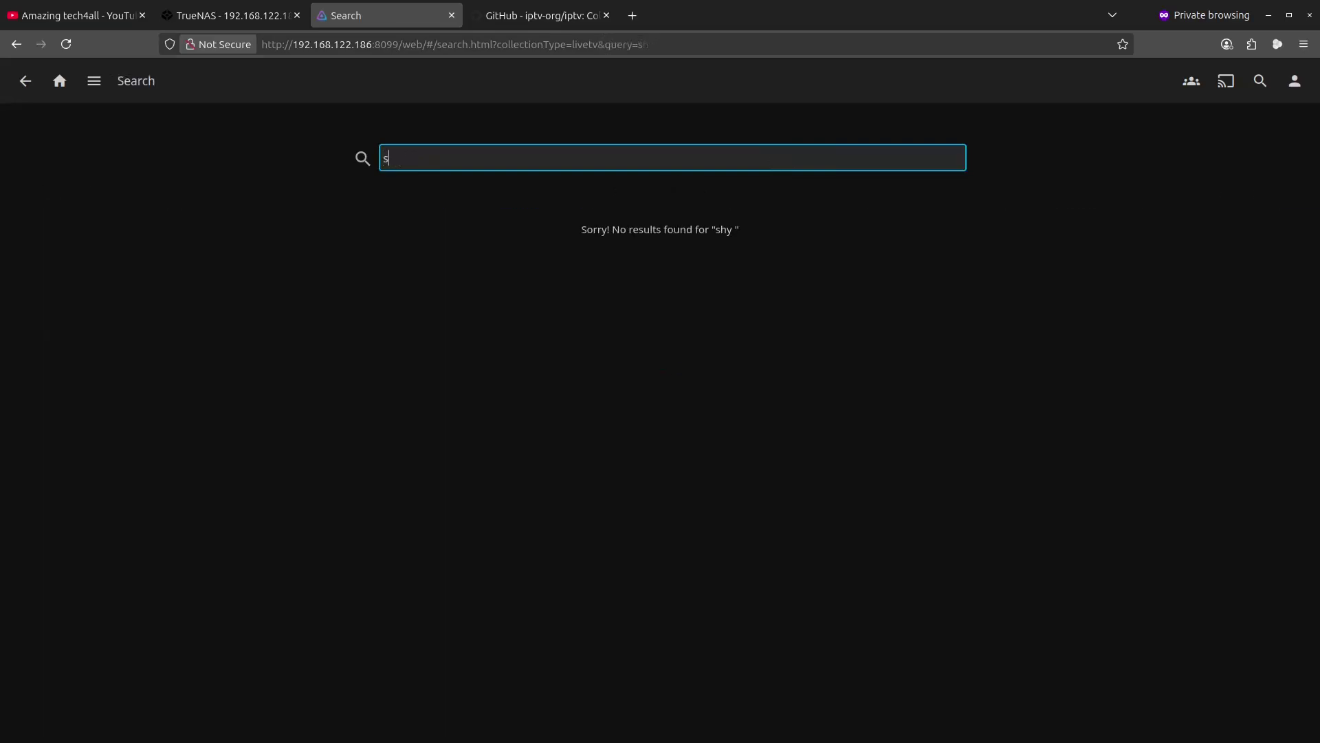
text(k)
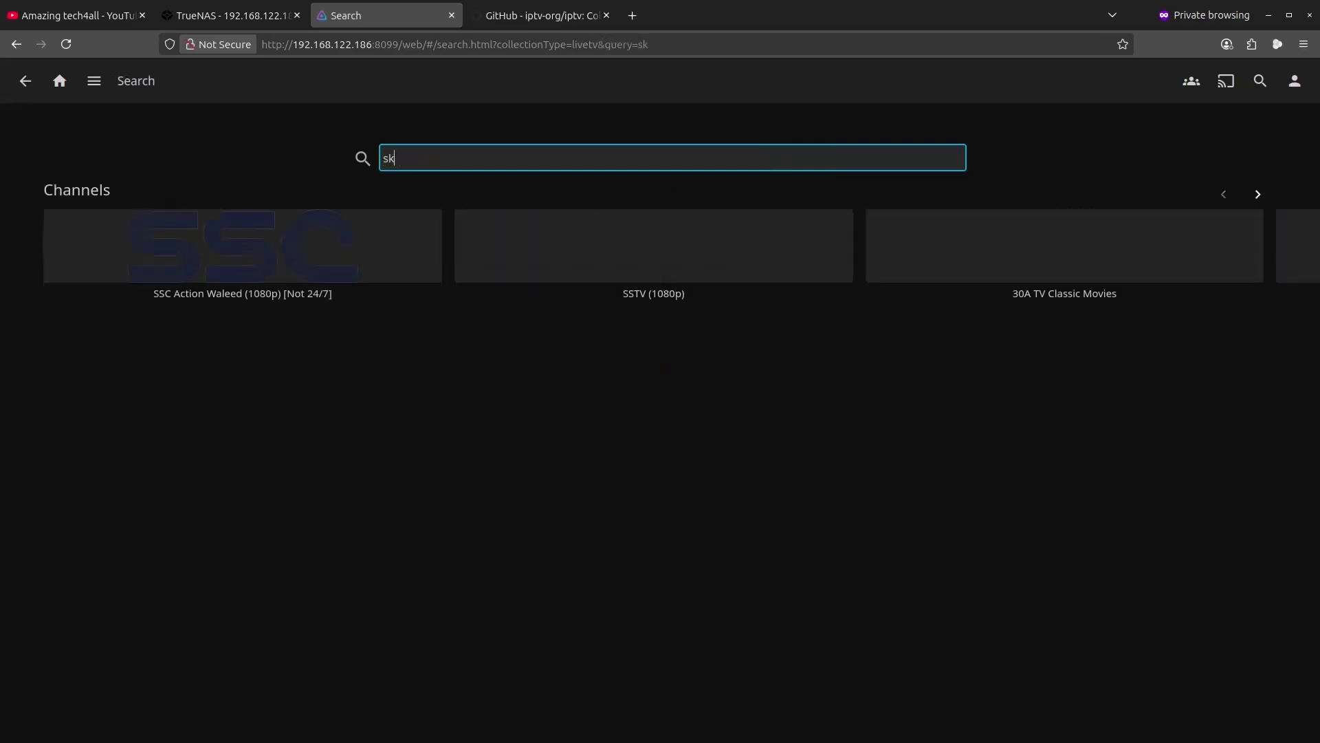
text(y news)
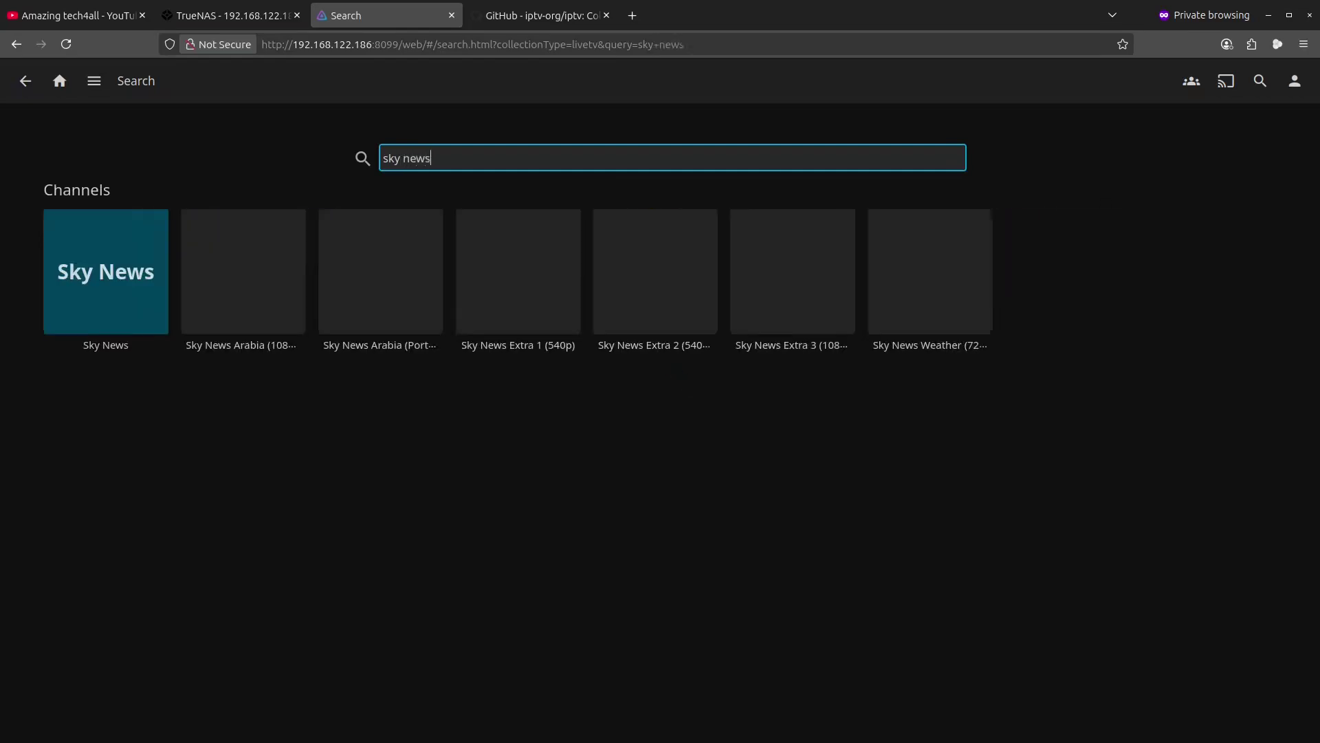
mouse_move(404, 242)
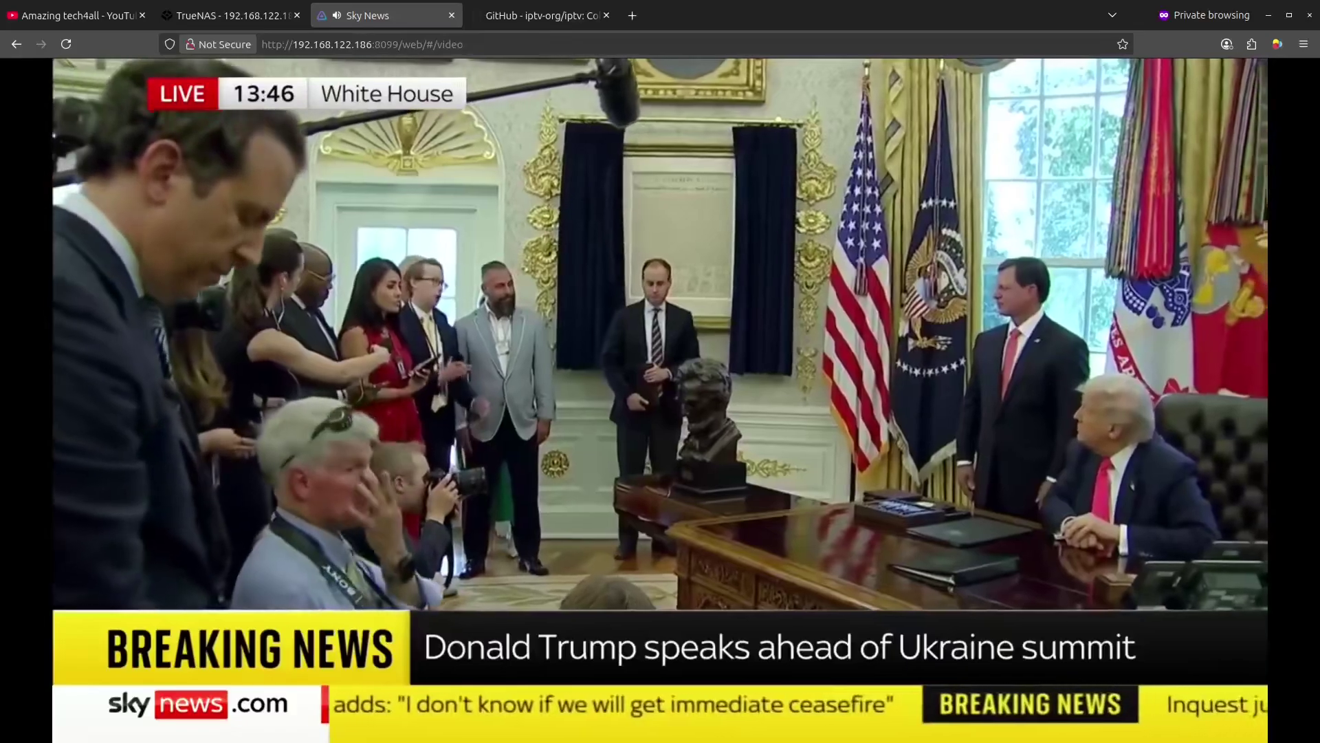
click(252, 270)
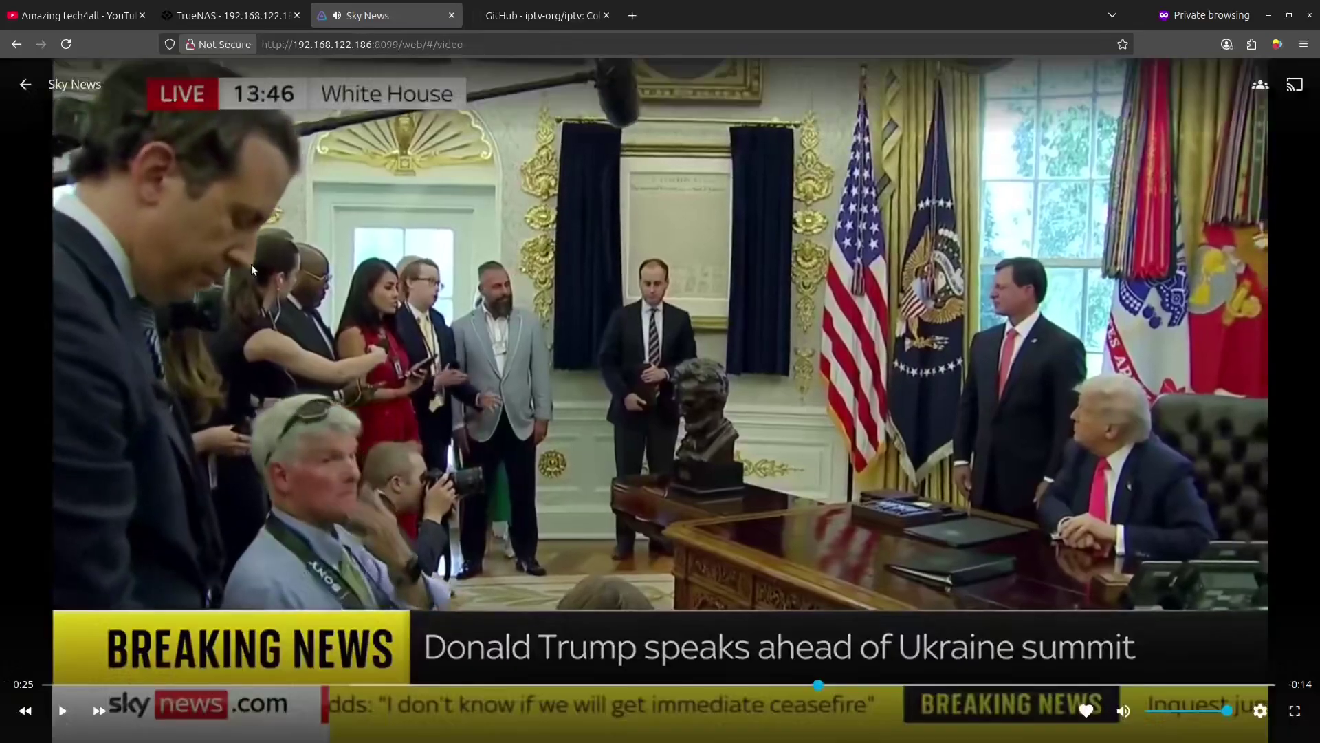